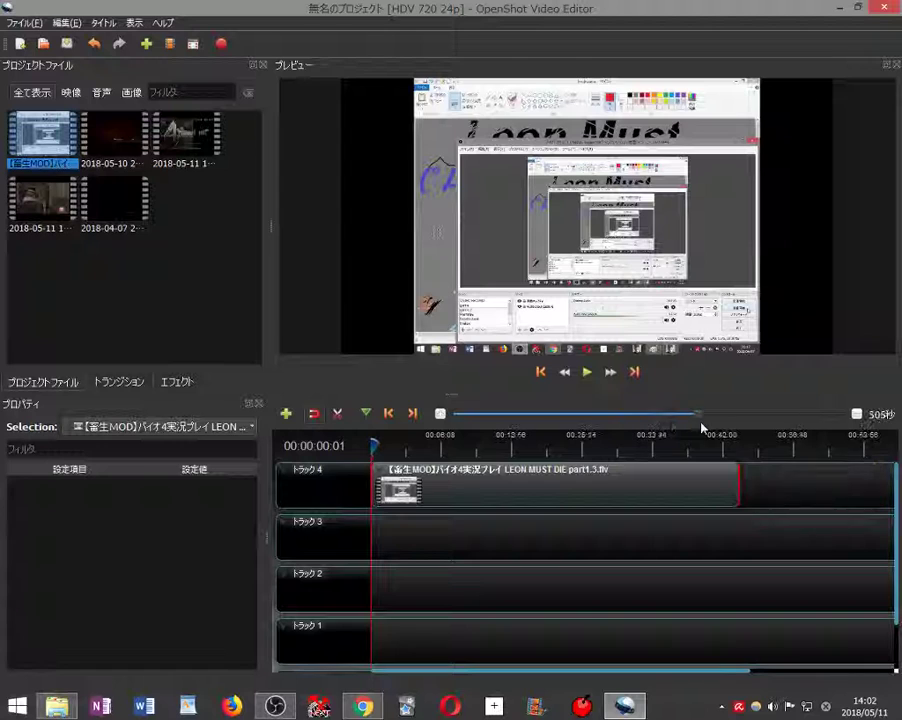
Scrub and play the track 4 clip to find the cut point, and split the clip at 00:37:48:19.
{"action": "left_click", "coordinate": [520, 492]}
{"action": "left_click_drag", "start_coordinate": [390, 445], "coordinate": [617, 450]}
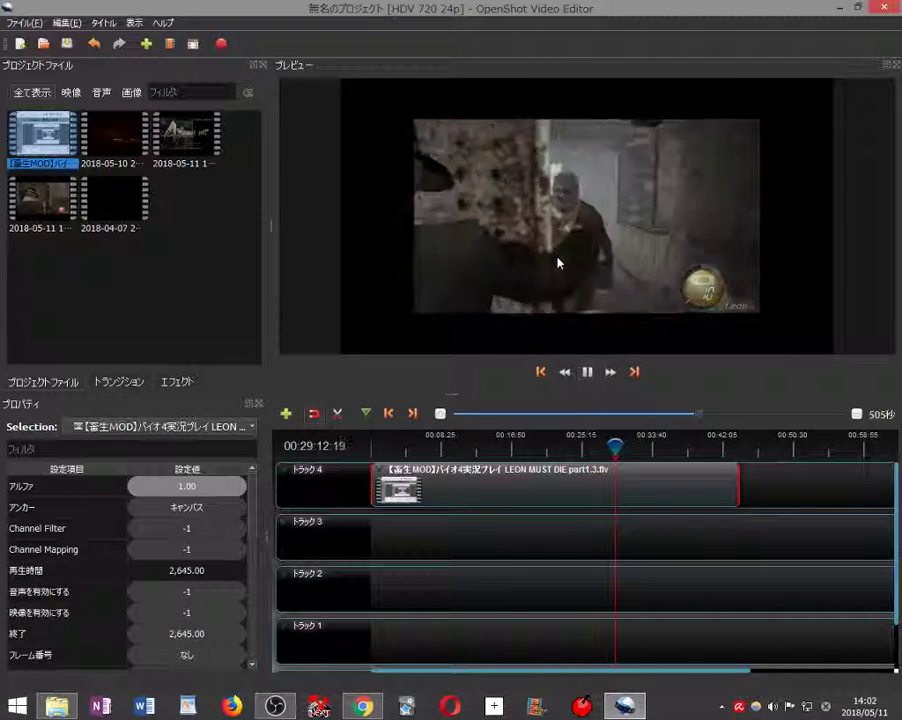
{"action": "left_click", "coordinate": [586, 372]}
{"action": "left_click_drag", "start_coordinate": [608, 437], "coordinate": [686, 447]}
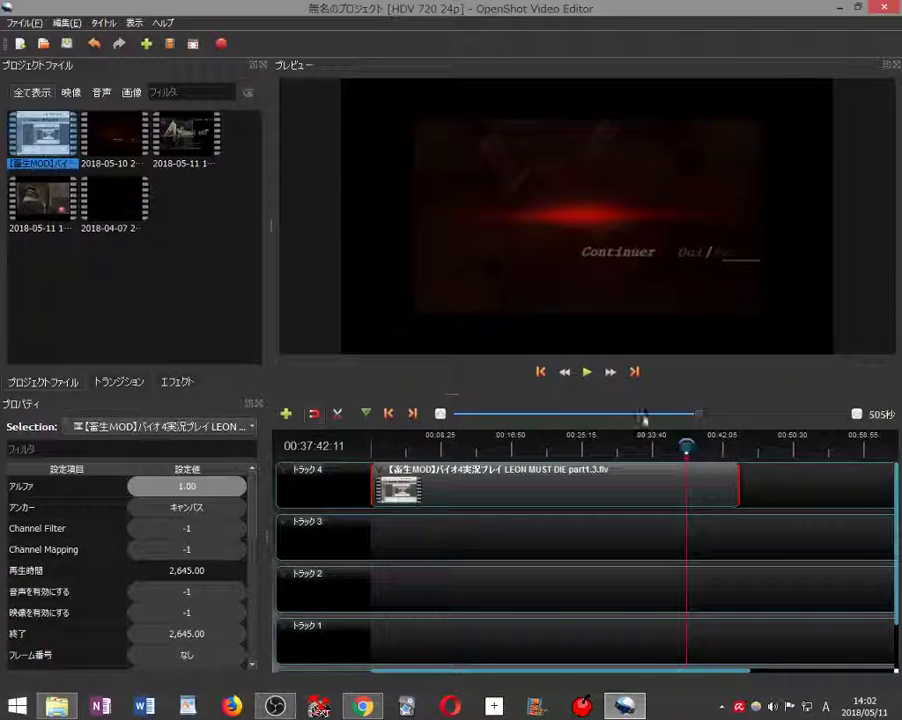
{"action": "left_click", "coordinate": [586, 371]}
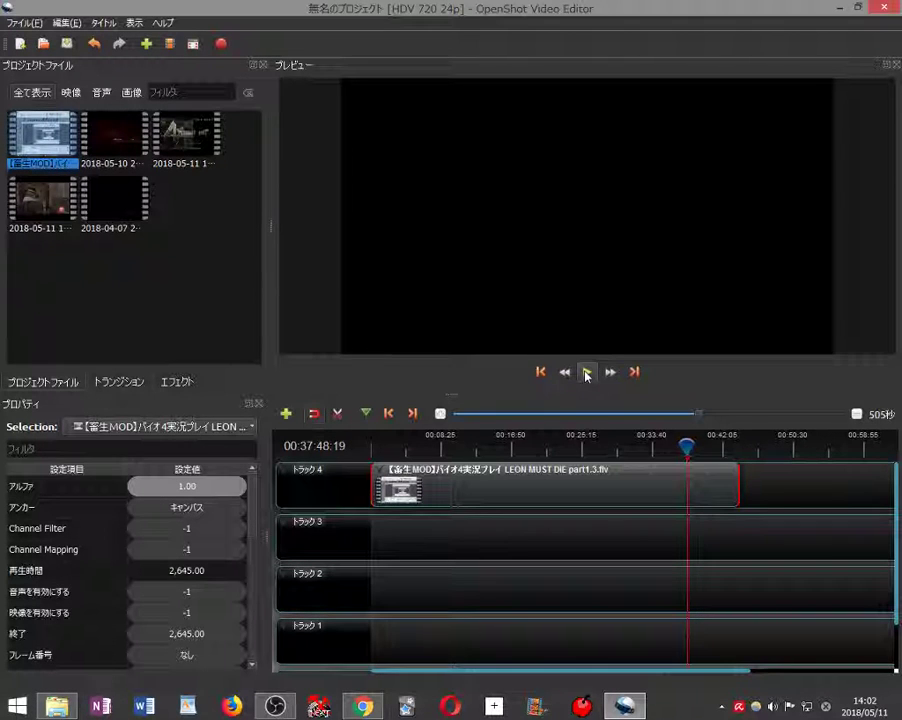
{"action": "left_click", "coordinate": [343, 414]}
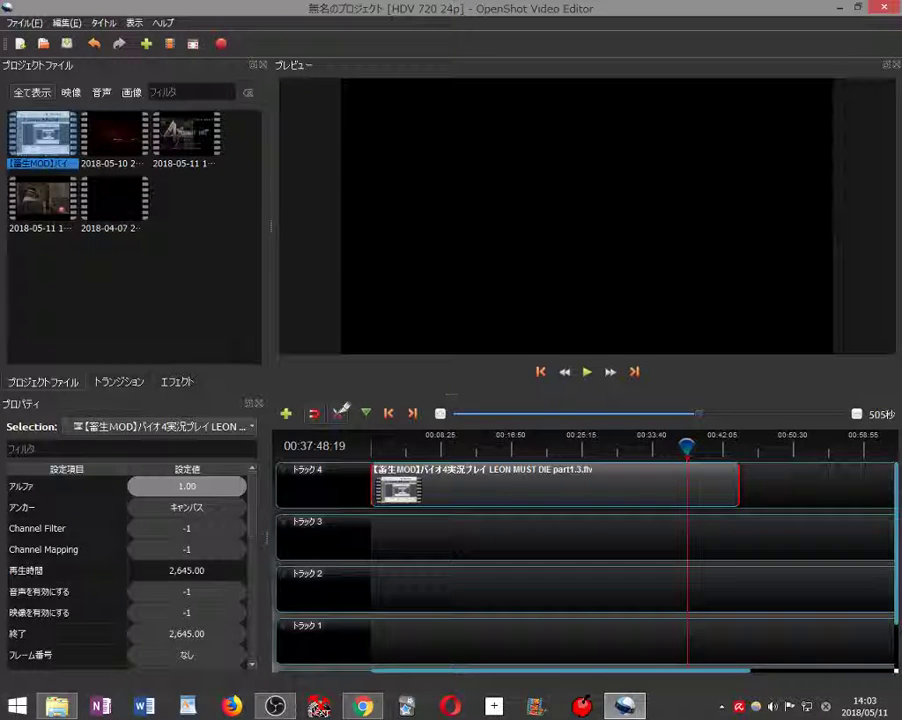
{"action": "key", "text": "ctrl+k"}
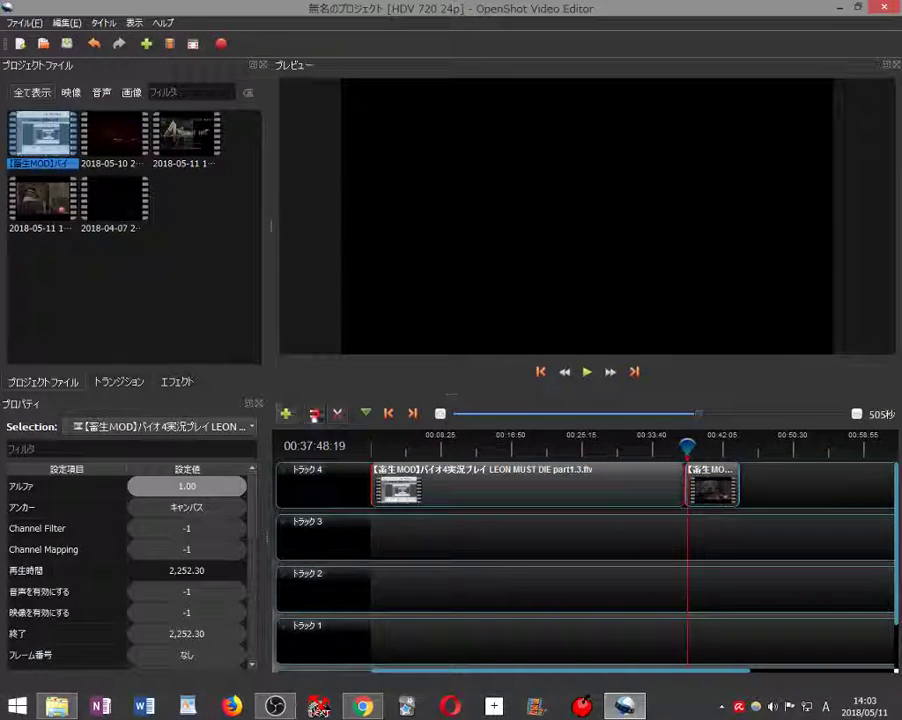
{"action": "left_click", "coordinate": [314, 412]}
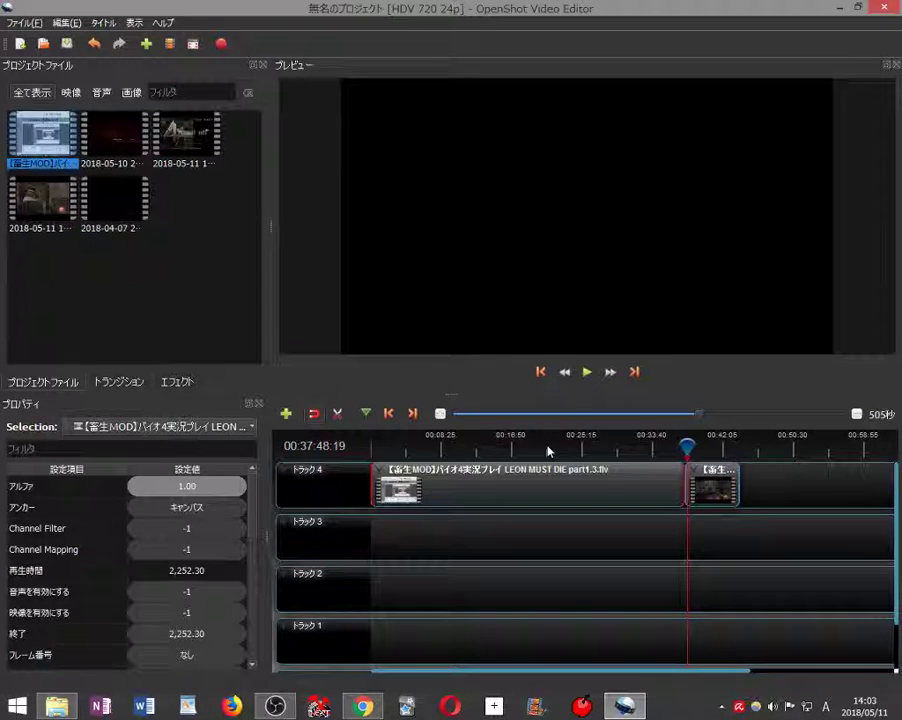
Delete the long piece before the cut and move the remaining piece to the start of track 4.
{"action": "key", "text": "Delete"}
{"action": "left_click_drag", "start_coordinate": [710, 480], "coordinate": [368, 489]}
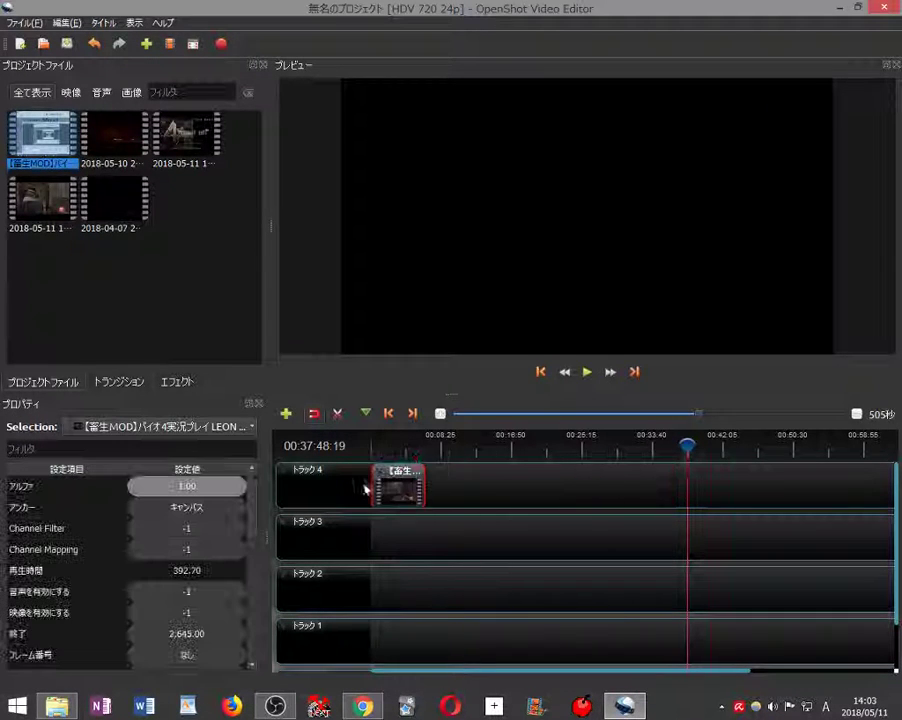
{"action": "left_click", "coordinate": [655, 490]}
{"action": "left_click_drag", "start_coordinate": [712, 488], "coordinate": [400, 486]}
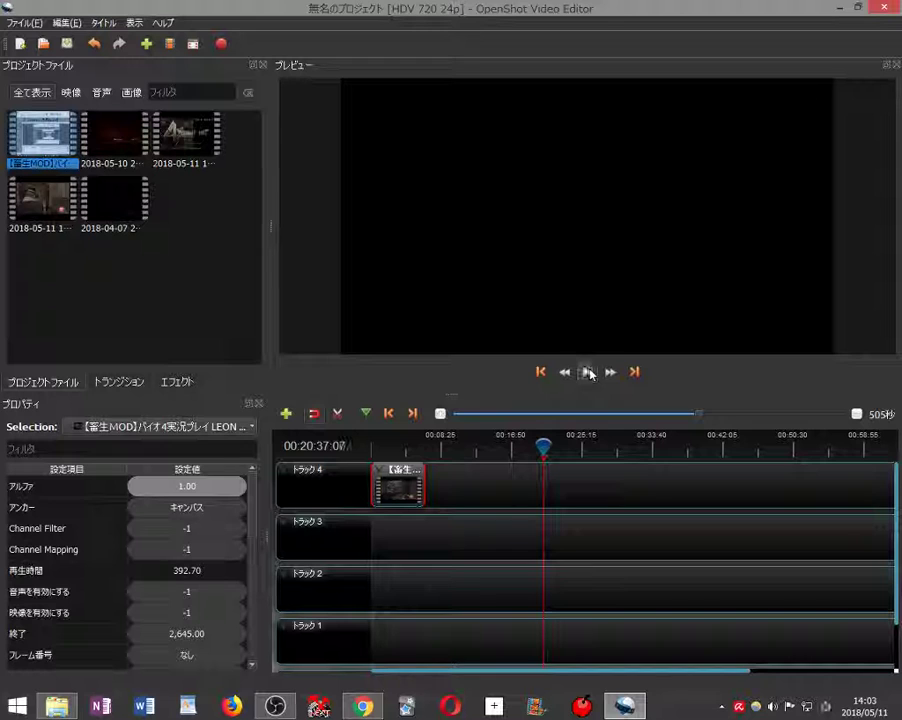
Return the playhead to the start of the timeline and play the remaining piece.
{"action": "left_click_drag", "start_coordinate": [543, 447], "coordinate": [376, 446]}
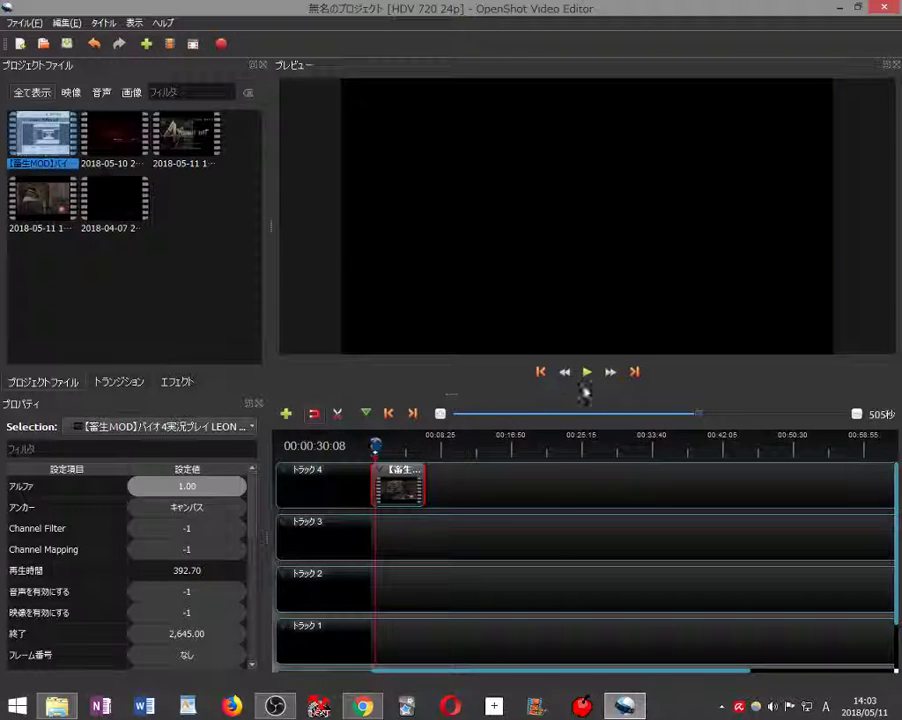
{"action": "left_click", "coordinate": [586, 373]}
{"action": "left_click", "coordinate": [586, 373]}
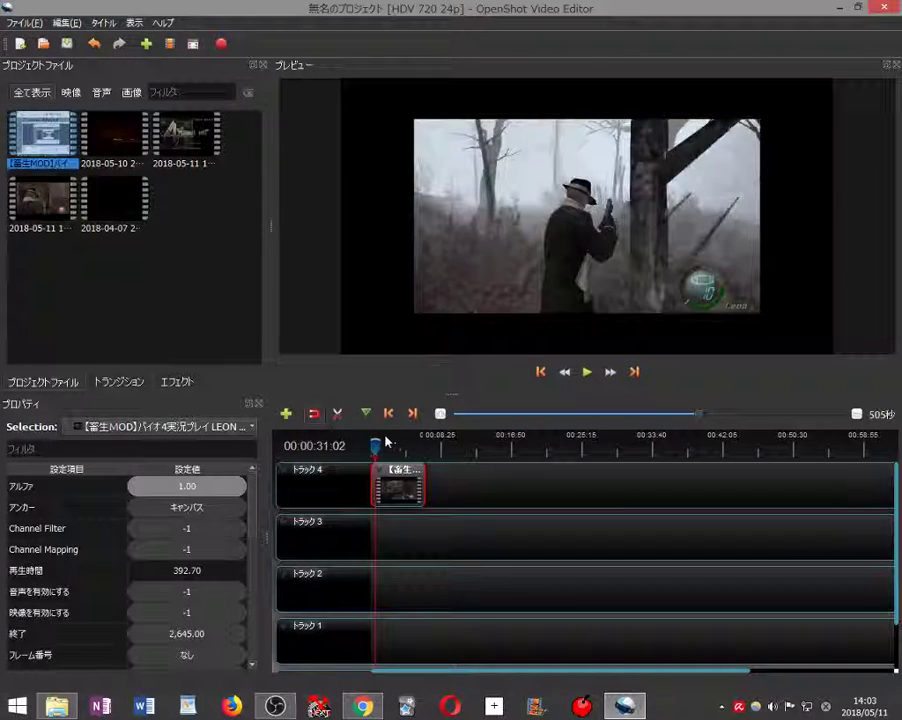
{"action": "left_click_drag", "start_coordinate": [386, 441], "coordinate": [372, 446]}
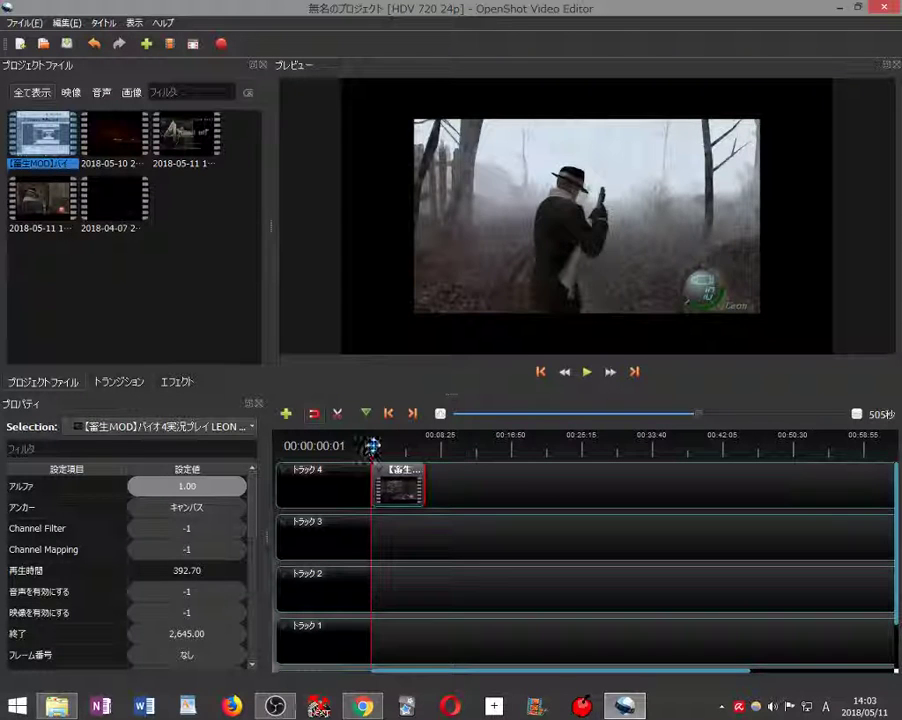
{"action": "left_click", "coordinate": [587, 375]}
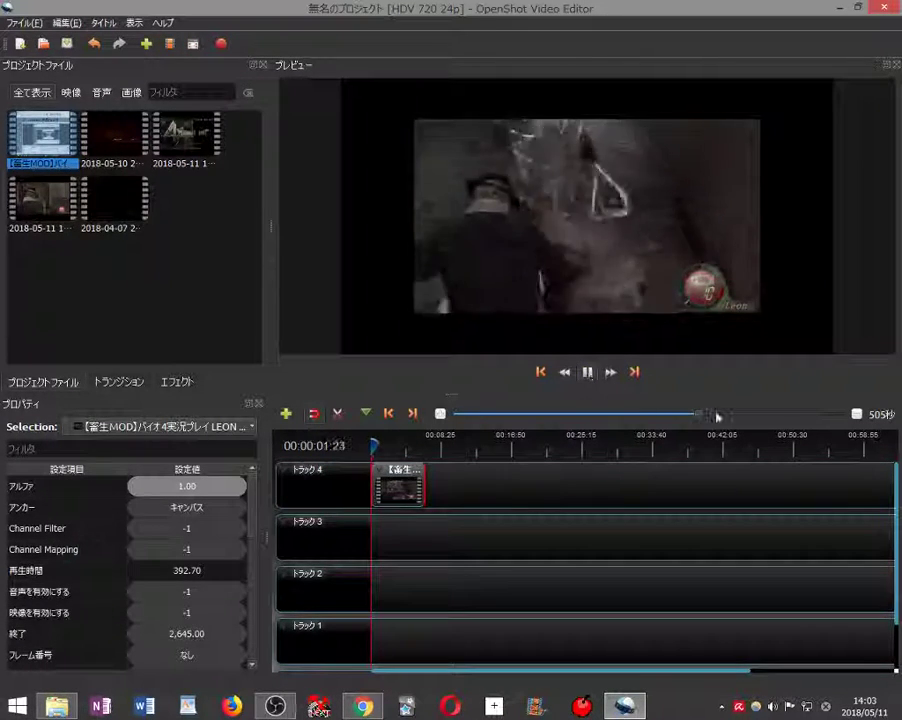
Set the timeline scale to 24 seconds, play ahead to the cut point, and split the track 4 clip at 00:00:25:10.
{"action": "left_click_drag", "start_coordinate": [717, 416], "coordinate": [464, 419]}
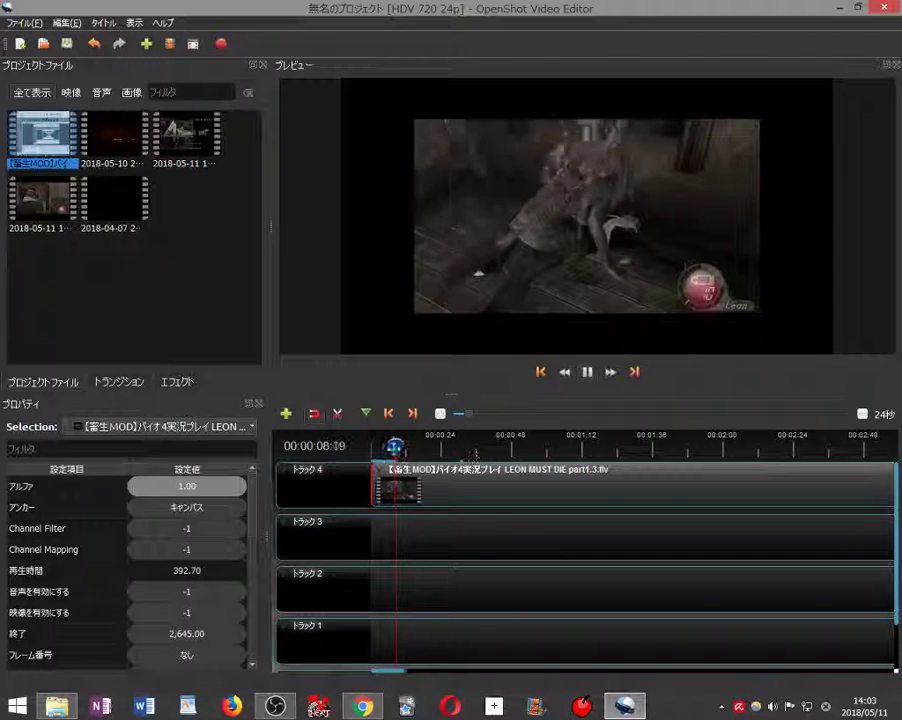
{"action": "left_click_drag", "start_coordinate": [405, 441], "coordinate": [423, 449]}
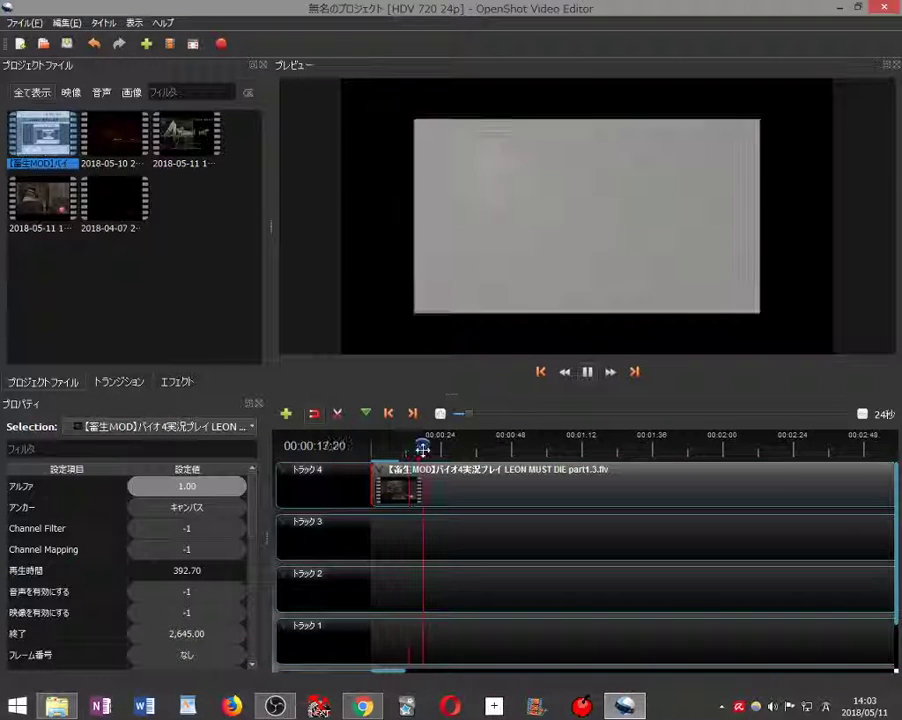
{"action": "left_click", "coordinate": [588, 380]}
{"action": "left_click", "coordinate": [588, 381]}
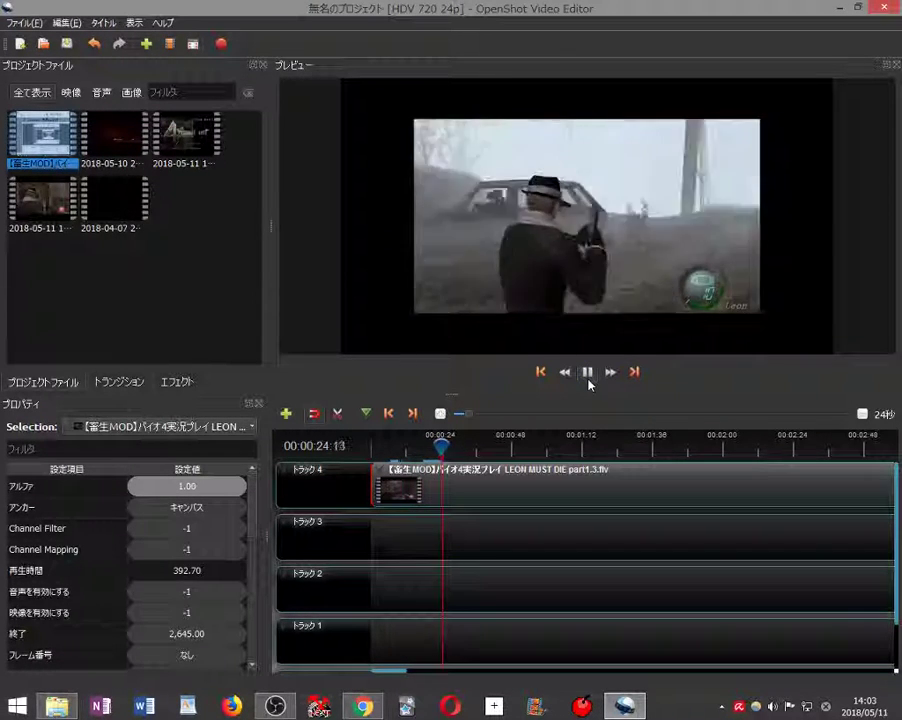
{"action": "left_click", "coordinate": [588, 381]}
{"action": "key", "text": "space"}
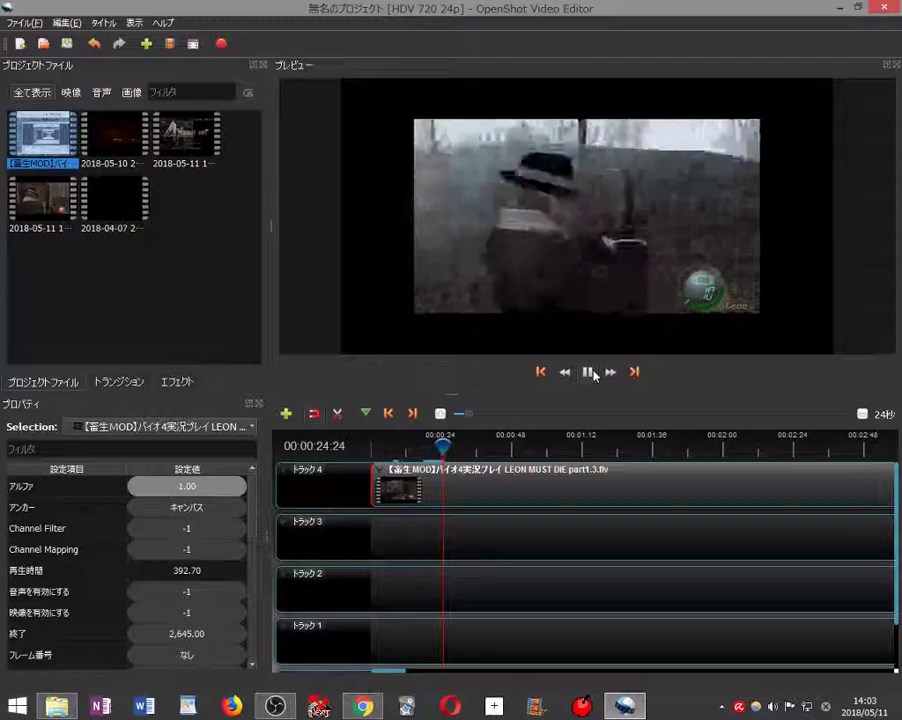
{"action": "key", "text": "space"}
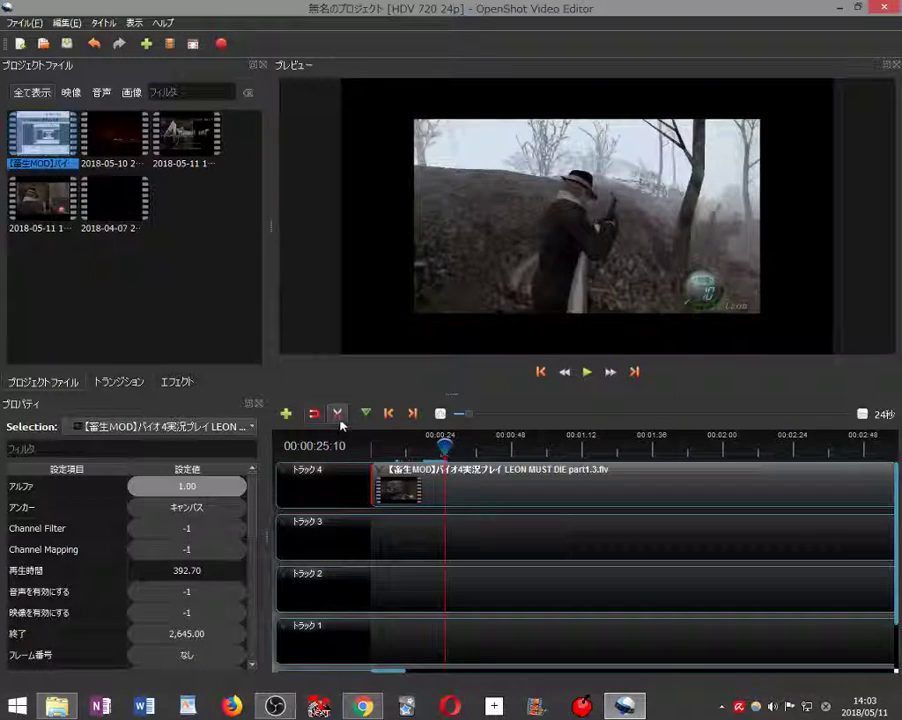
{"action": "left_click", "coordinate": [338, 413]}
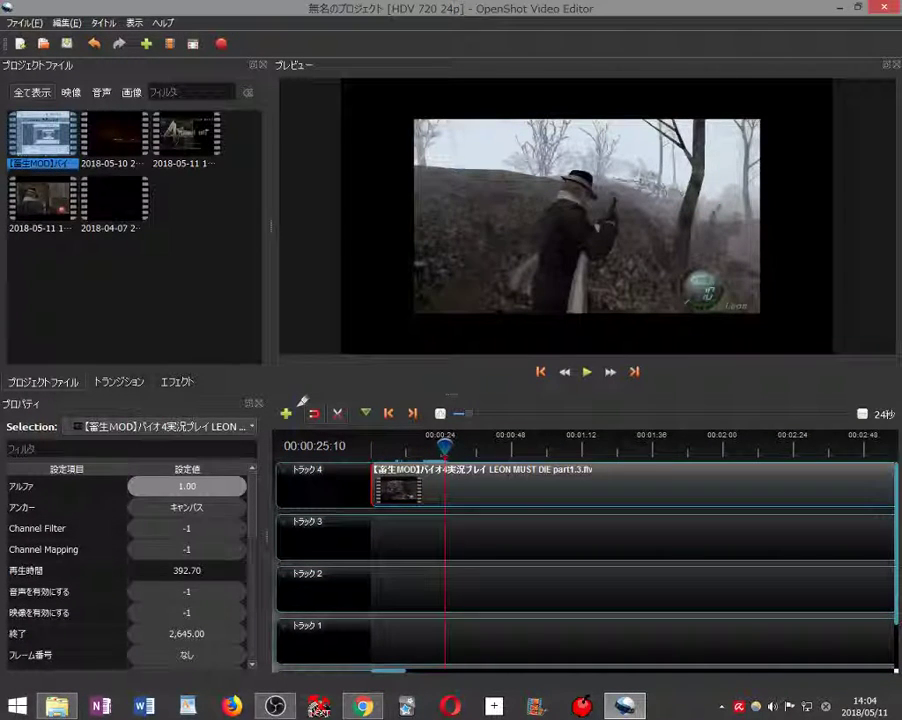
{"action": "left_click", "coordinate": [444, 487]}
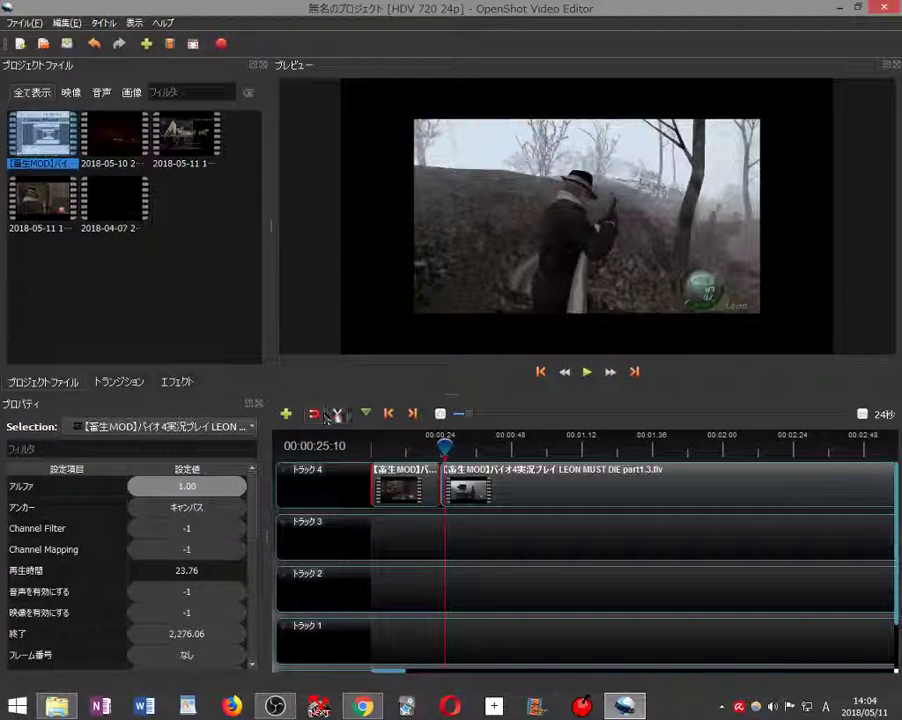
{"action": "left_click", "coordinate": [336, 414]}
Delete the short piece before the cut, move the remaining clip to the start of track 4, and reset the playhead.
{"action": "key", "text": "Delete"}
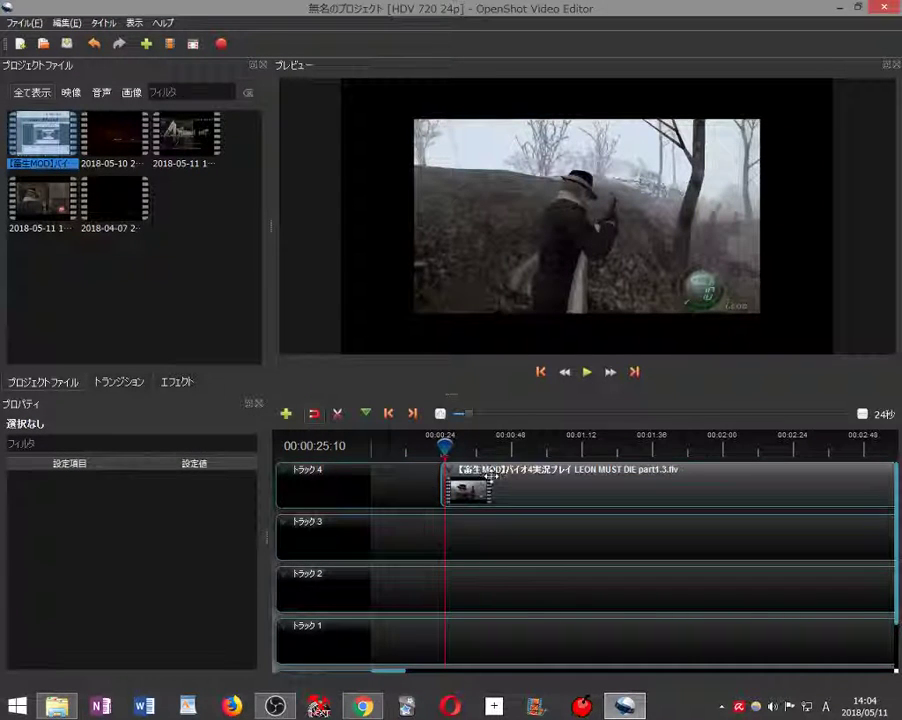
{"action": "left_click_drag", "start_coordinate": [491, 478], "coordinate": [421, 478]}
{"action": "left_click", "coordinate": [363, 446]}
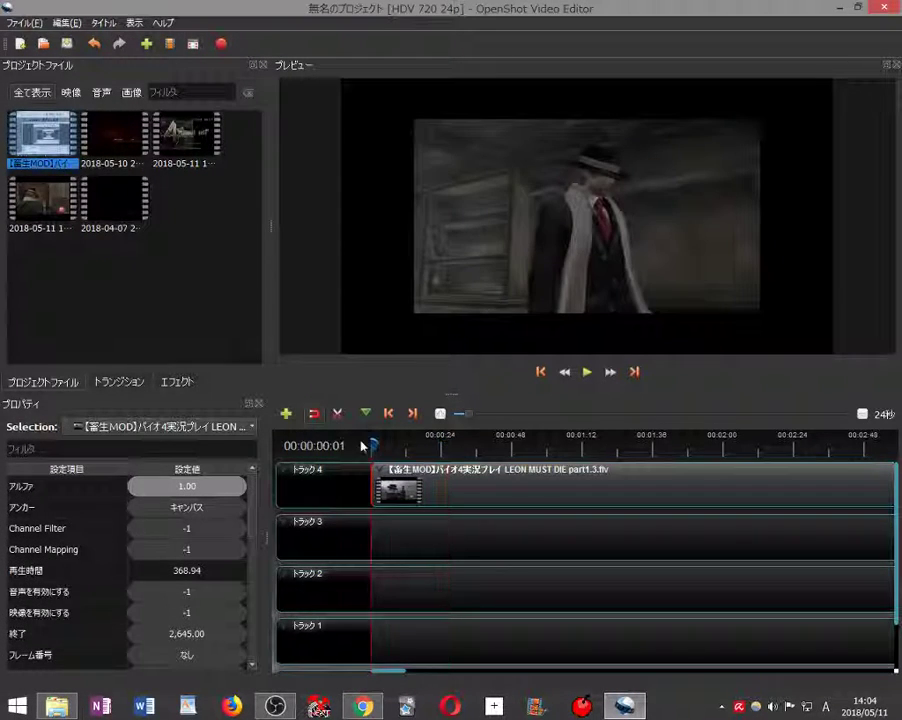
Set the timeline scale to 93 seconds and review the footage around 00:04:33 to 00:04:53 for the next cut point.
{"action": "left_click", "coordinate": [589, 372]}
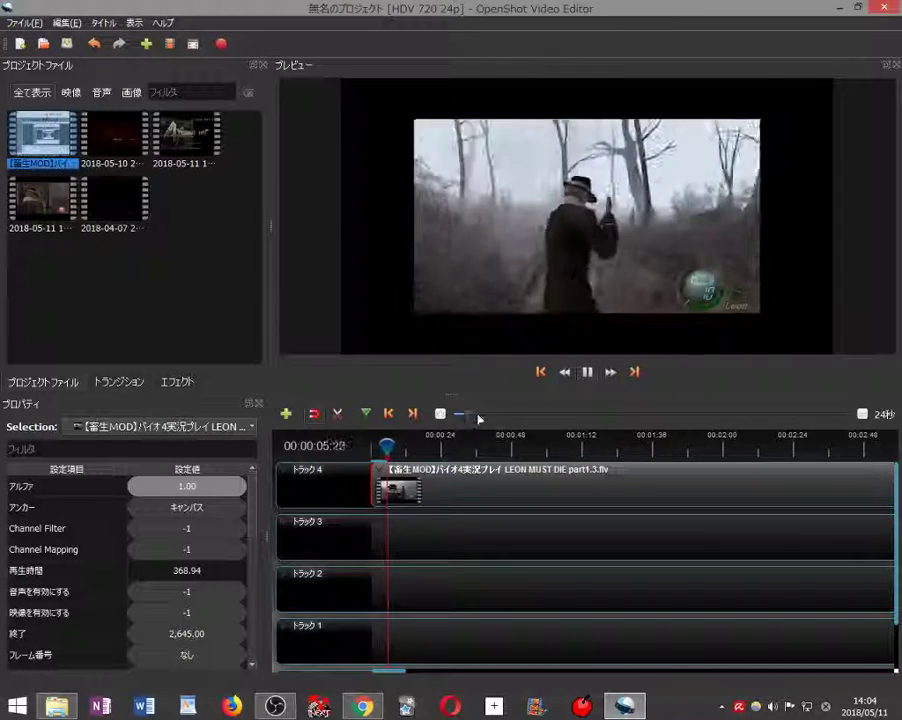
{"action": "left_click_drag", "start_coordinate": [467, 413], "coordinate": [588, 445]}
{"action": "left_click", "coordinate": [467, 444]}
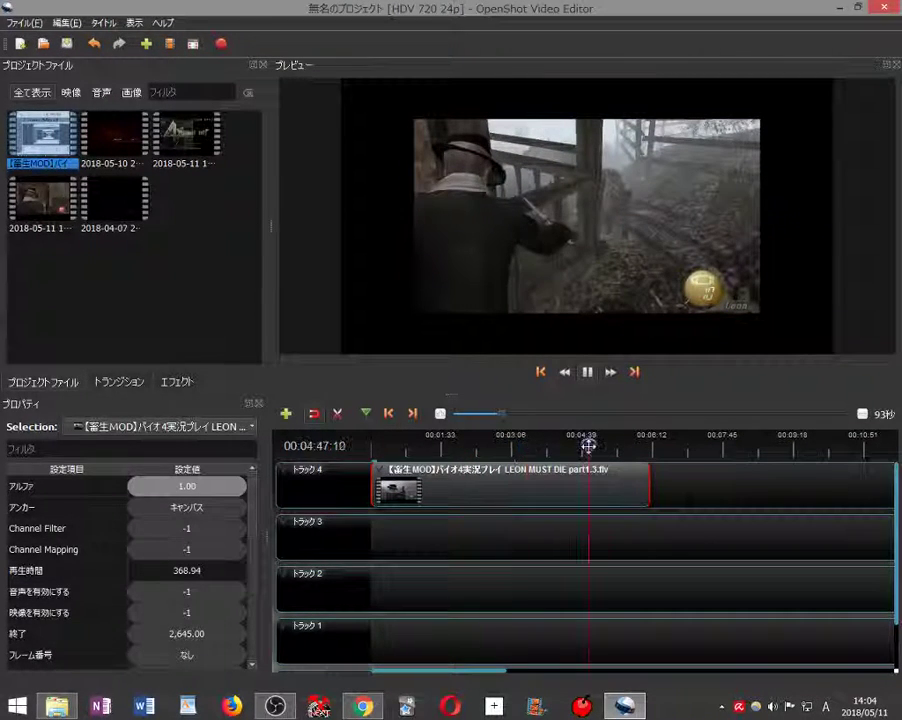
{"action": "left_click", "coordinate": [587, 372]}
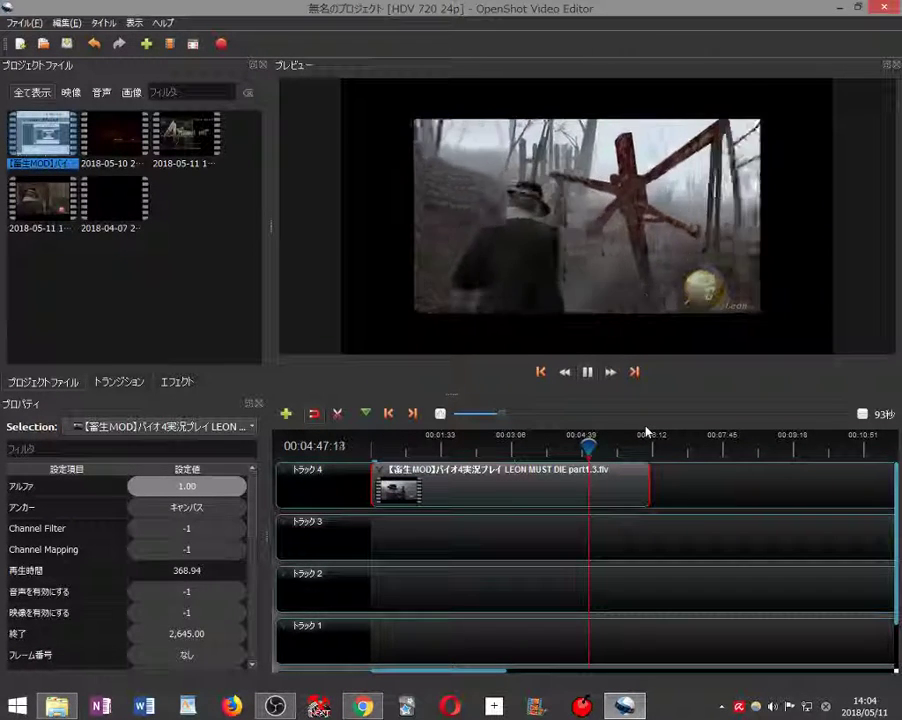
{"action": "left_click", "coordinate": [578, 441]}
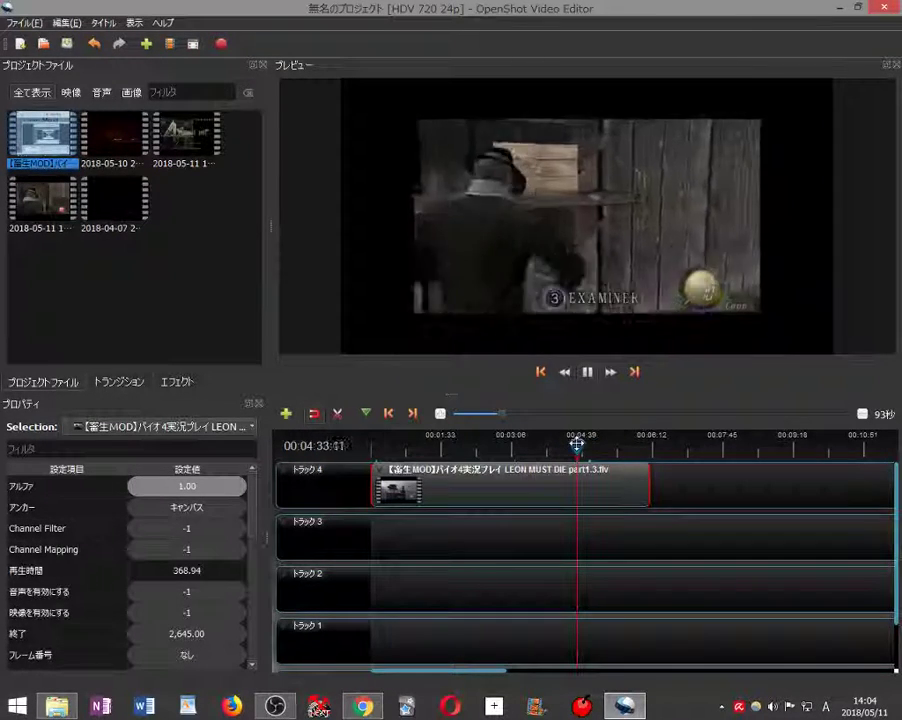
{"action": "left_click", "coordinate": [585, 441]}
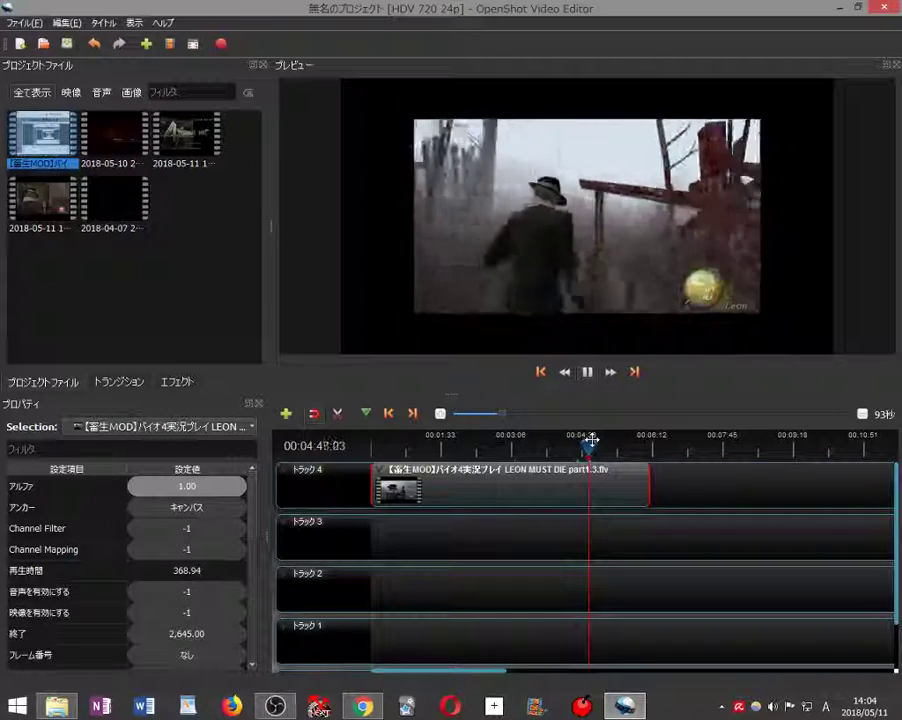
{"action": "mouse_move", "coordinate": [591, 441]}
{"action": "left_mouse_down"}
{"action": "mouse_move", "coordinate": [638, 443]}
{"action": "mouse_move", "coordinate": [586, 446]}
{"action": "left_mouse_up"}
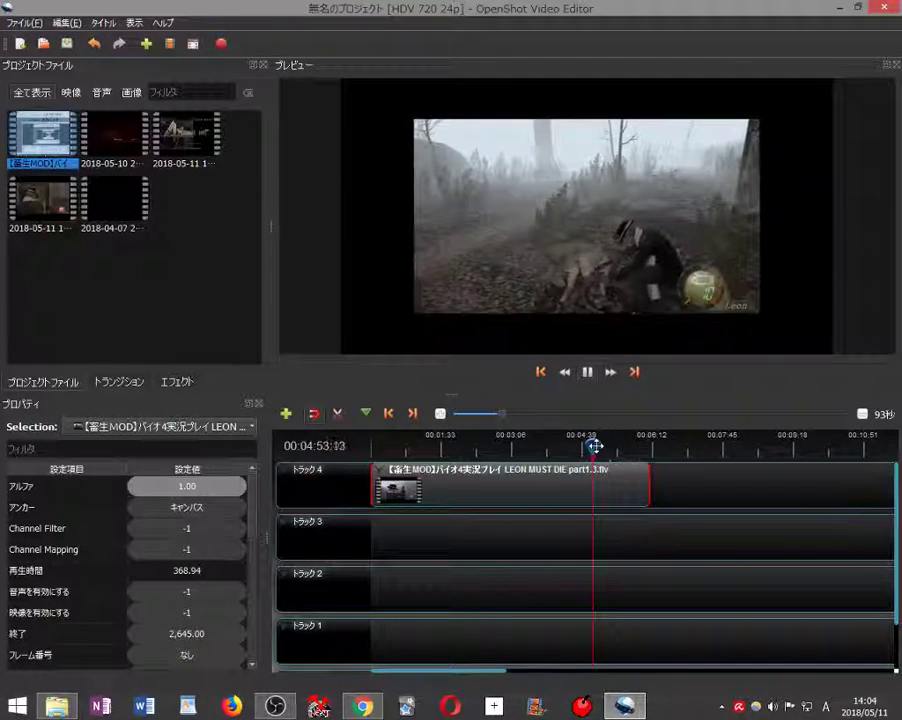
Find the cut point past the five-minute mark and split the track 4 clip at 00:05:12:03, using a 50-second timeline scale.
{"action": "left_click", "coordinate": [599, 446]}
{"action": "left_click_drag", "start_coordinate": [599, 446], "coordinate": [604, 446]}
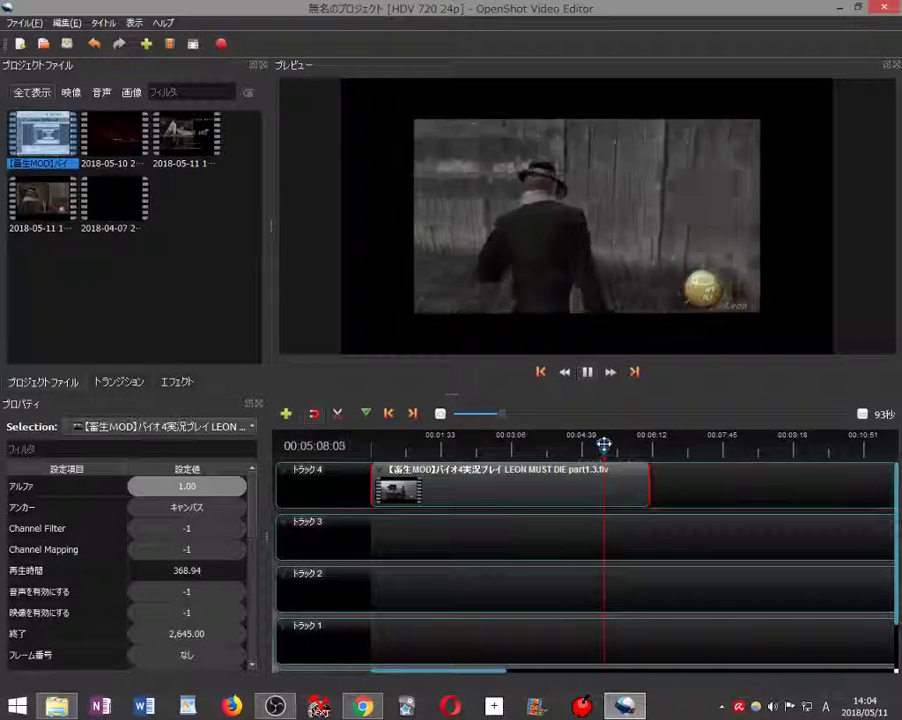
{"action": "left_click", "coordinate": [607, 447]}
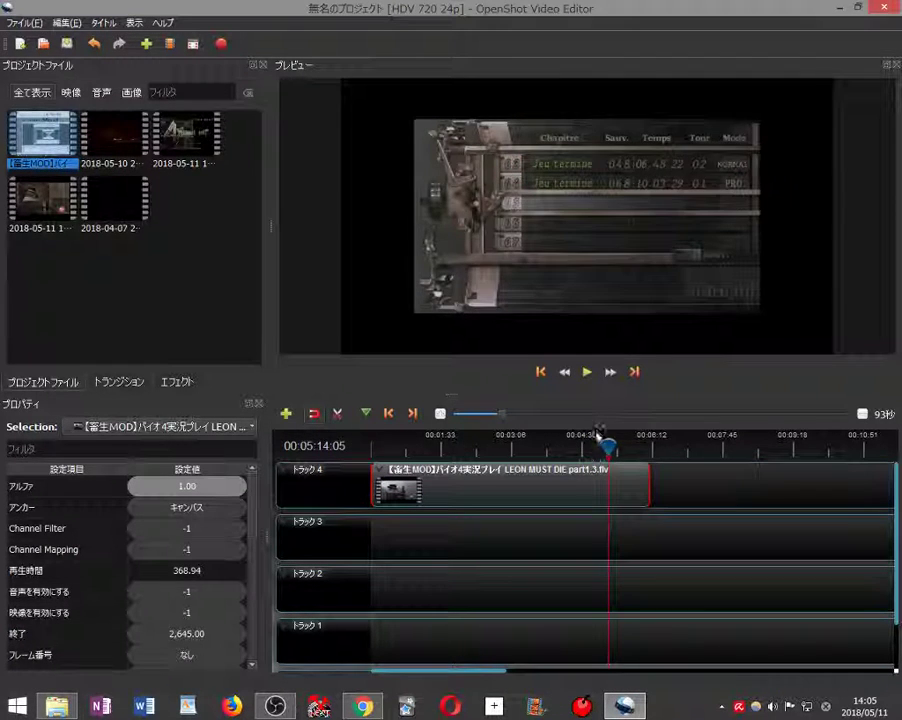
{"action": "left_click", "coordinate": [605, 448]}
{"action": "left_click", "coordinate": [584, 373]}
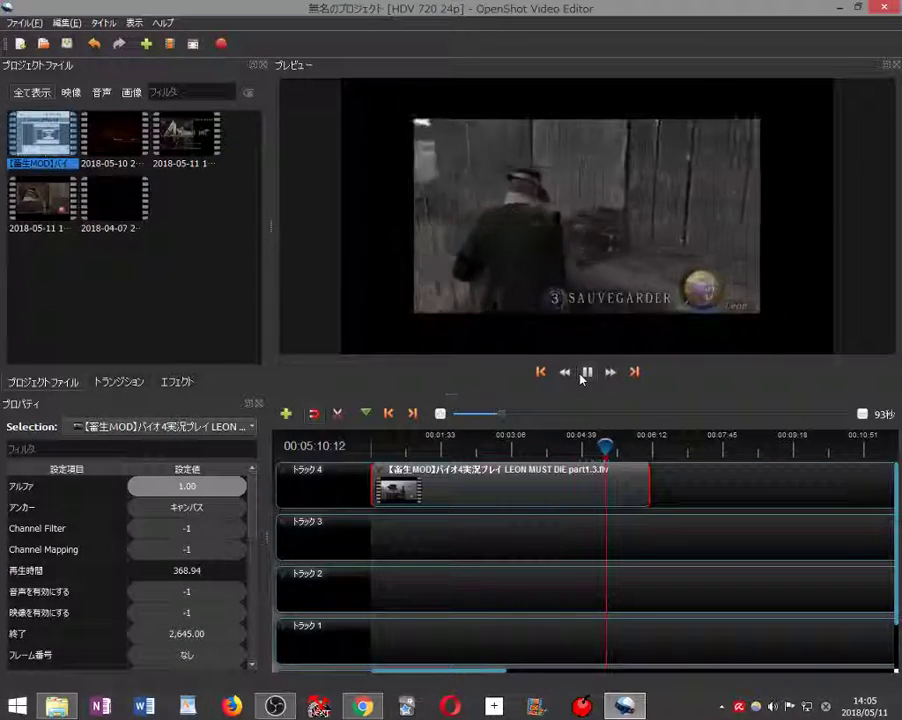
{"action": "left_click", "coordinate": [582, 374]}
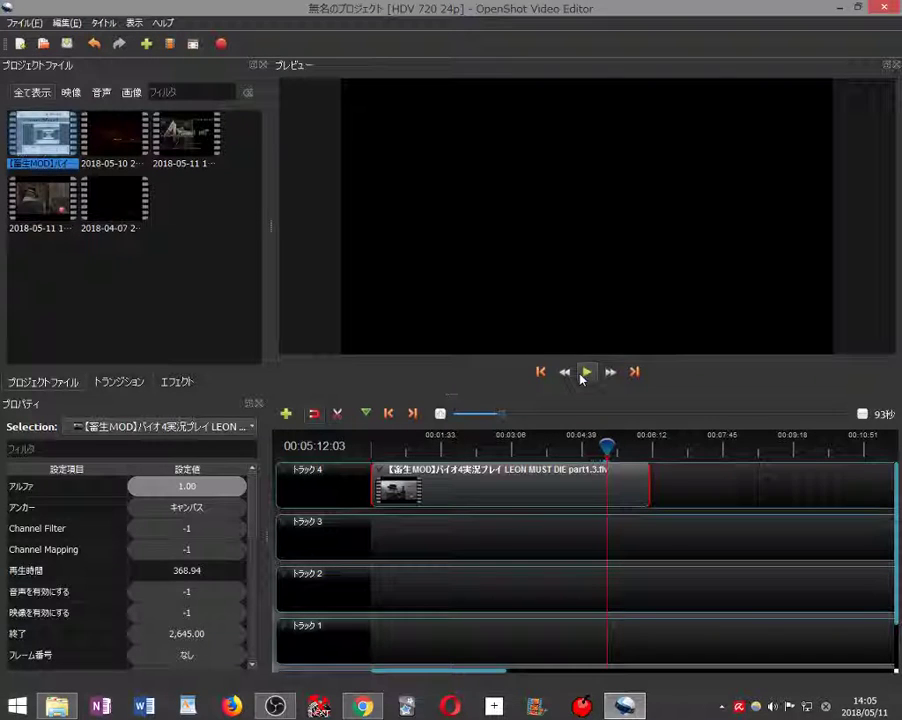
{"action": "left_click", "coordinate": [337, 414]}
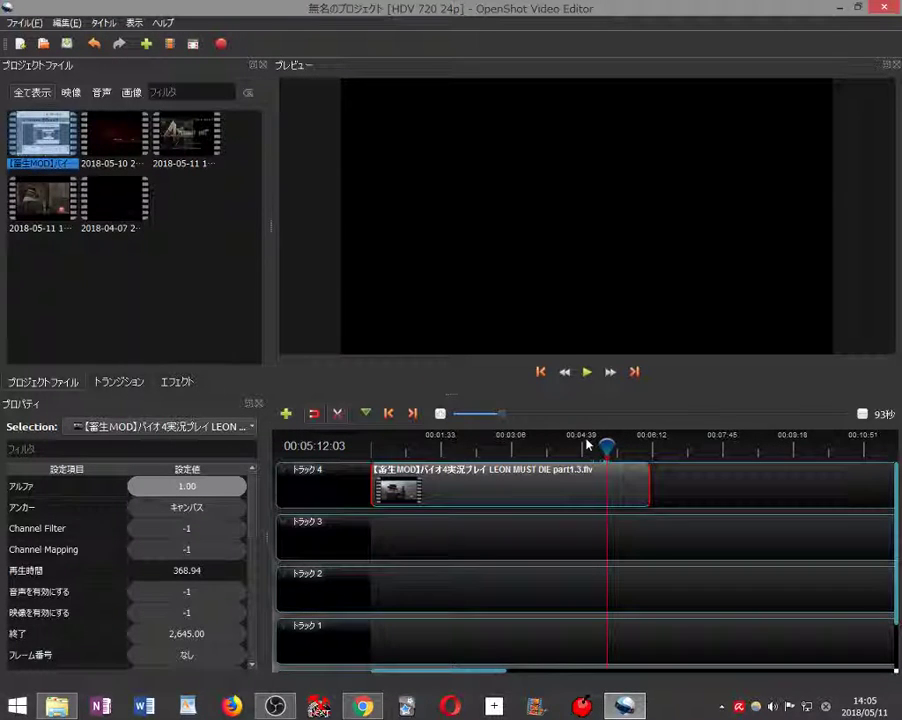
{"action": "left_click", "coordinate": [511, 417]}
{"action": "left_click_drag", "start_coordinate": [527, 415], "coordinate": [484, 416]}
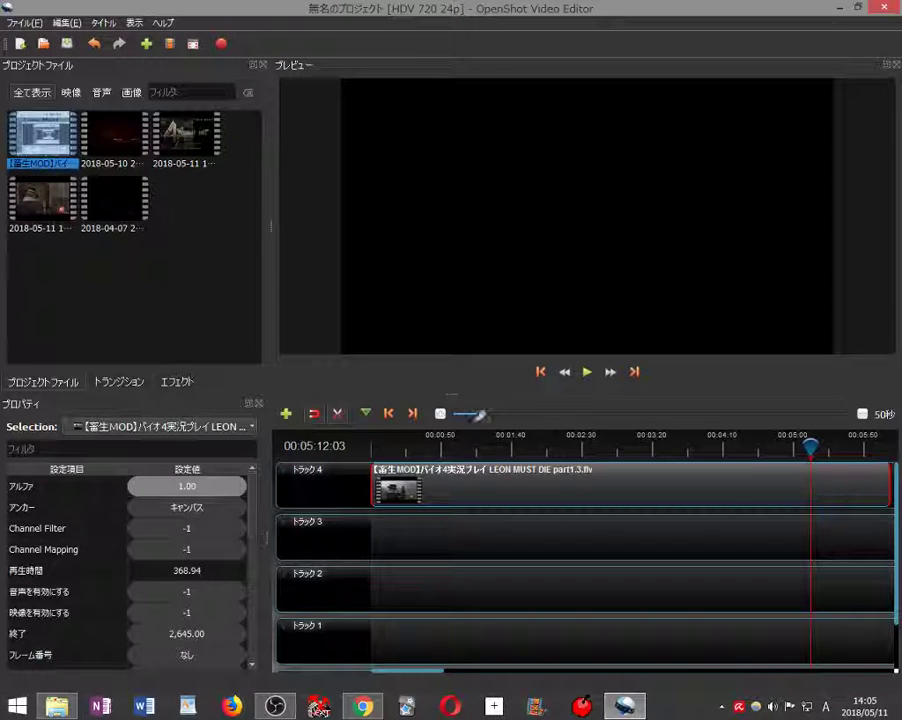
{"action": "left_click", "coordinate": [830, 489]}
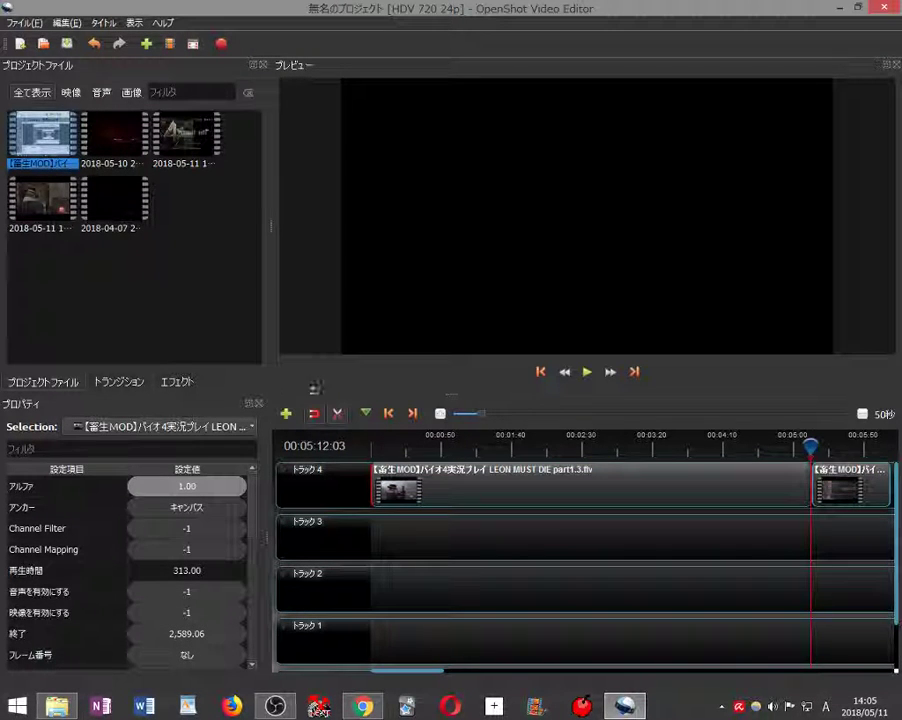
Delete the piece after the 00:05:12:03 cut on track 4 and play back the remaining clip's ending.
{"action": "left_click", "coordinate": [847, 490]}
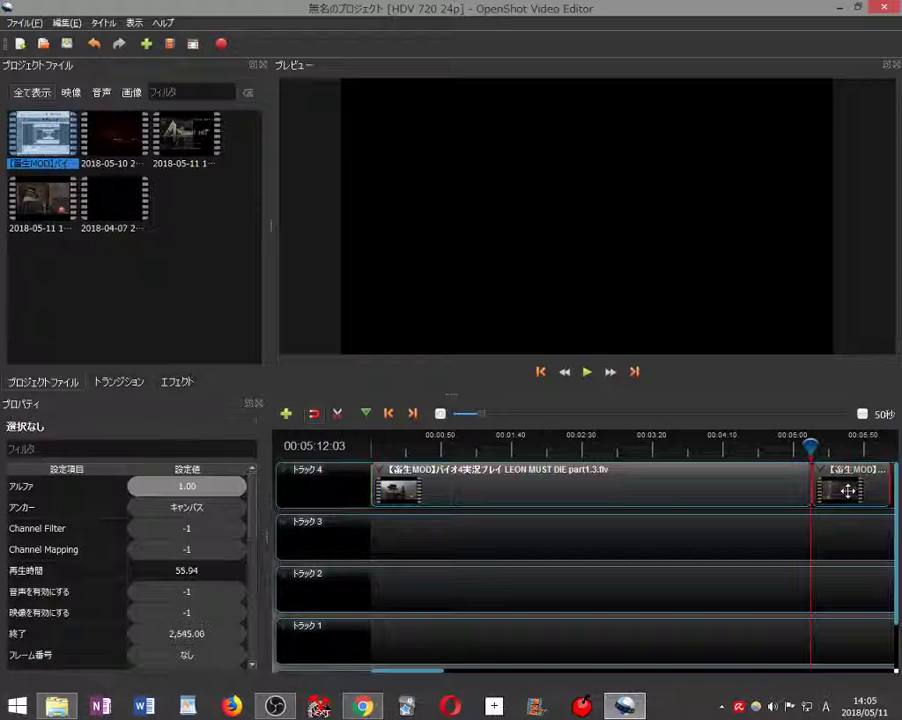
{"action": "key", "text": "Delete"}
{"action": "left_click", "coordinate": [799, 447]}
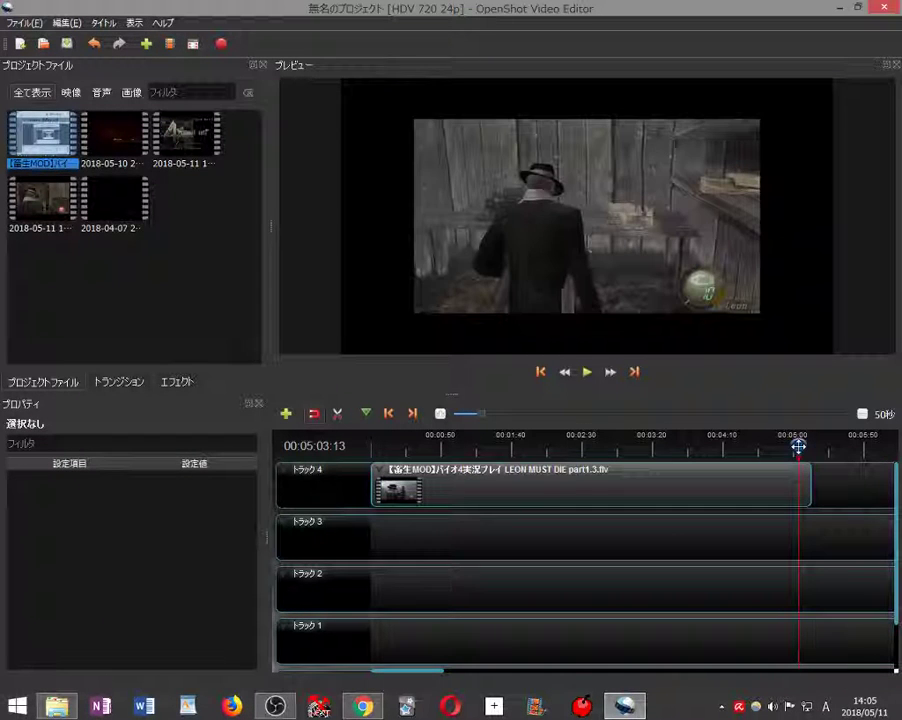
{"action": "left_click_drag", "start_coordinate": [799, 446], "coordinate": [806, 446]}
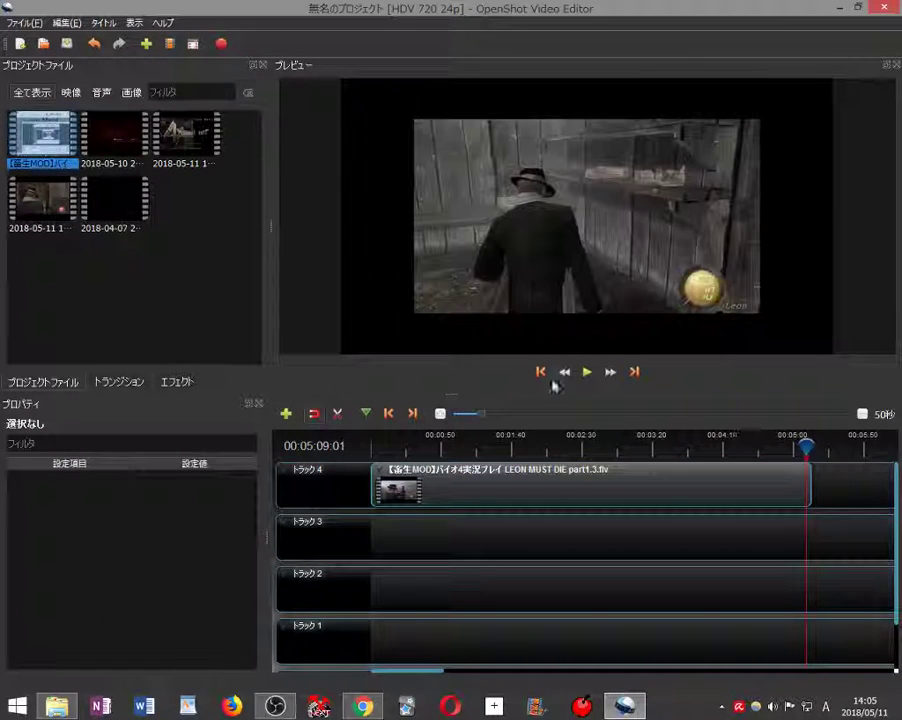
{"action": "left_click", "coordinate": [587, 372]}
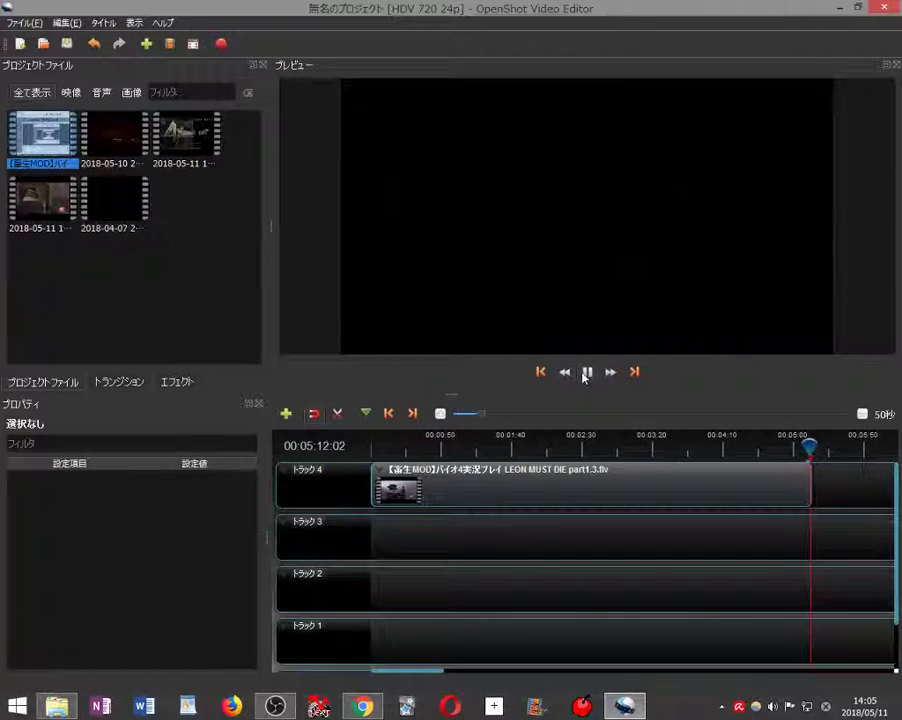
{"action": "left_click", "coordinate": [587, 372]}
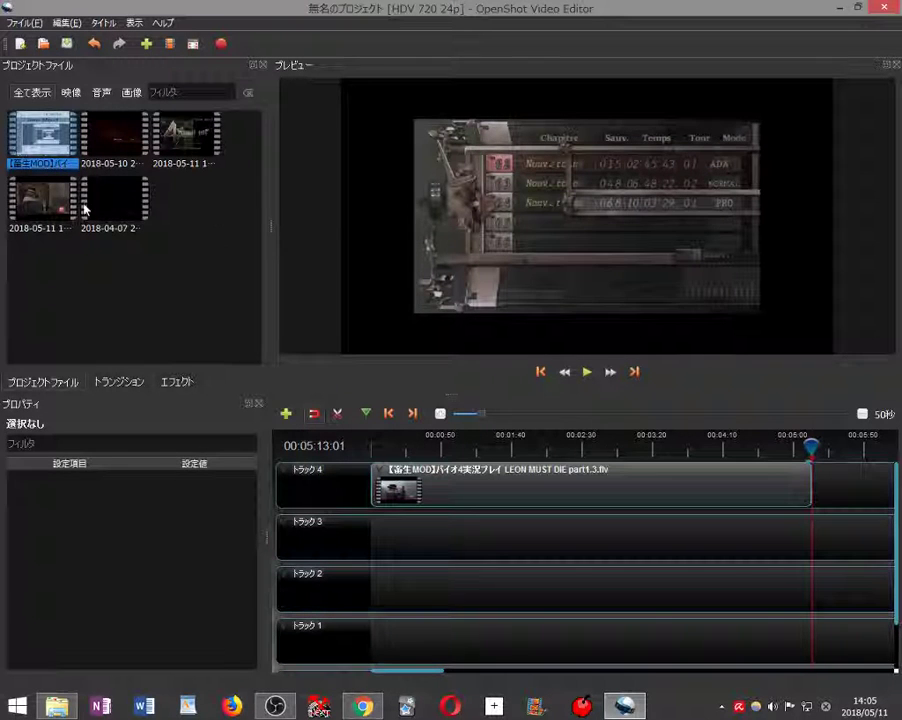
{"action": "left_click_drag", "start_coordinate": [84, 208], "coordinate": [817, 487]}
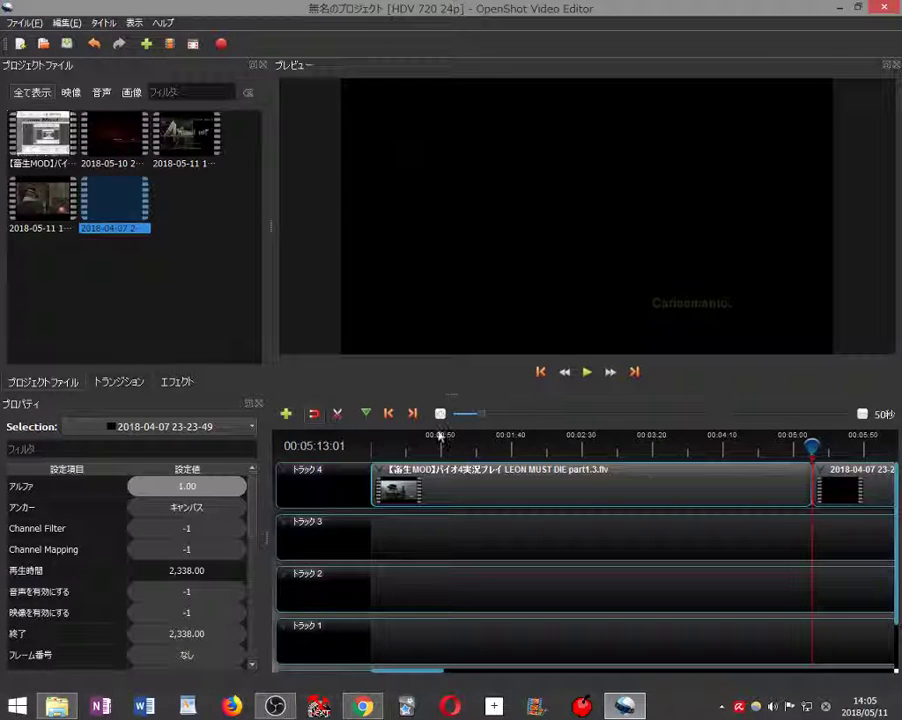
{"action": "left_click_drag", "start_coordinate": [482, 413], "coordinate": [518, 414]}
{"action": "left_click", "coordinate": [559, 447]}
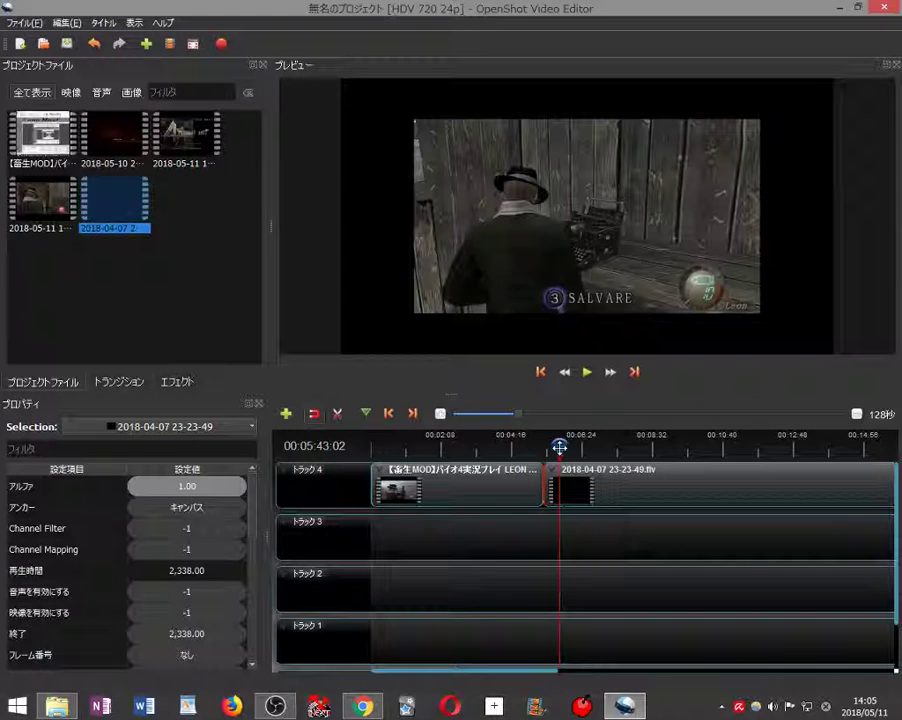
{"action": "left_click_drag", "start_coordinate": [559, 447], "coordinate": [699, 447]}
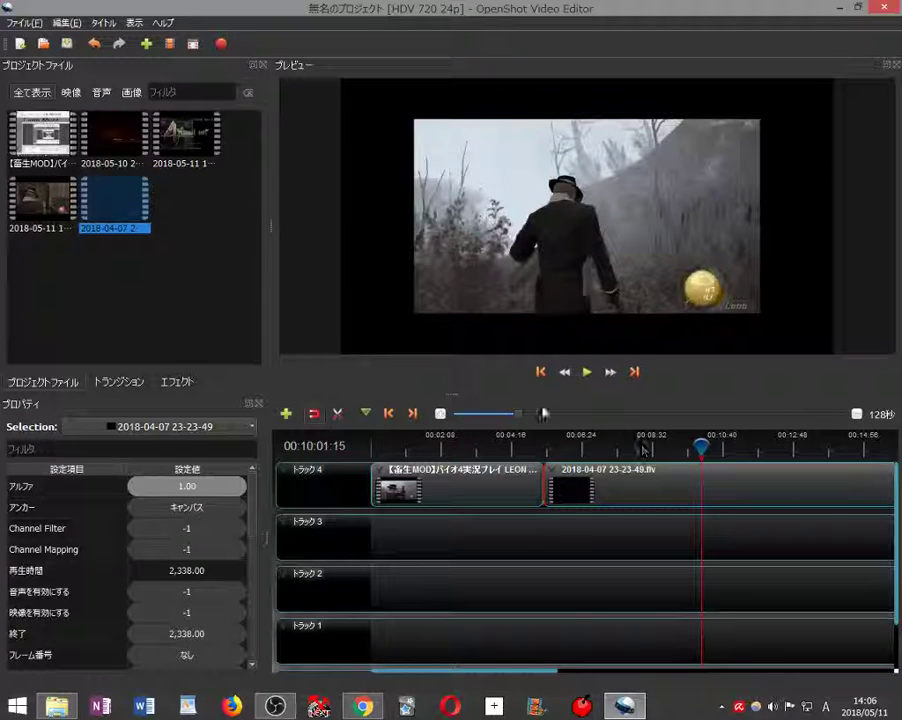
{"action": "left_click", "coordinate": [587, 372]}
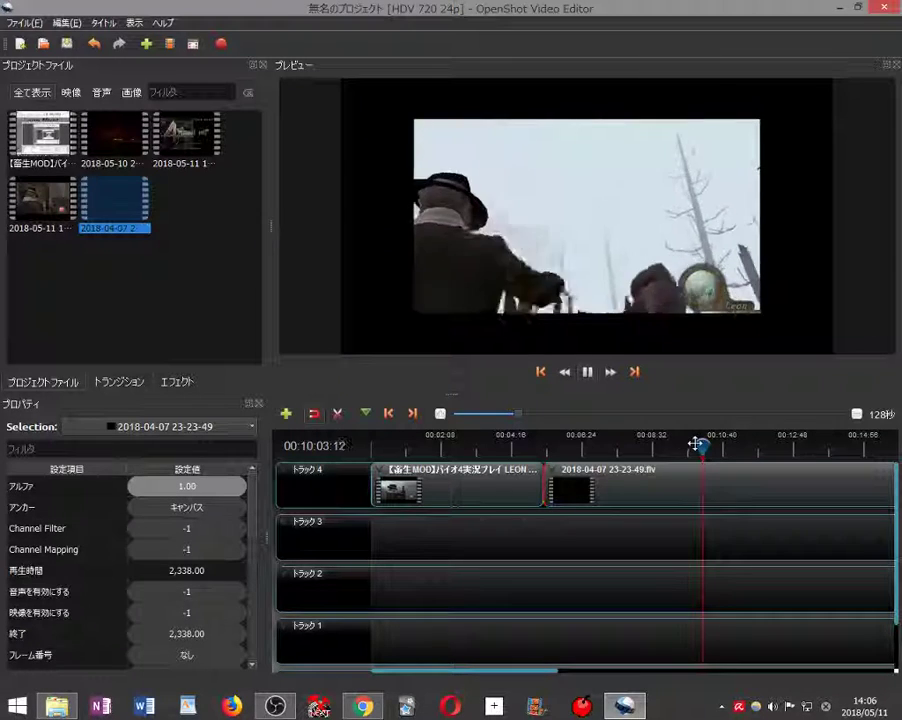
{"action": "left_click_drag", "start_coordinate": [697, 443], "coordinate": [637, 443]}
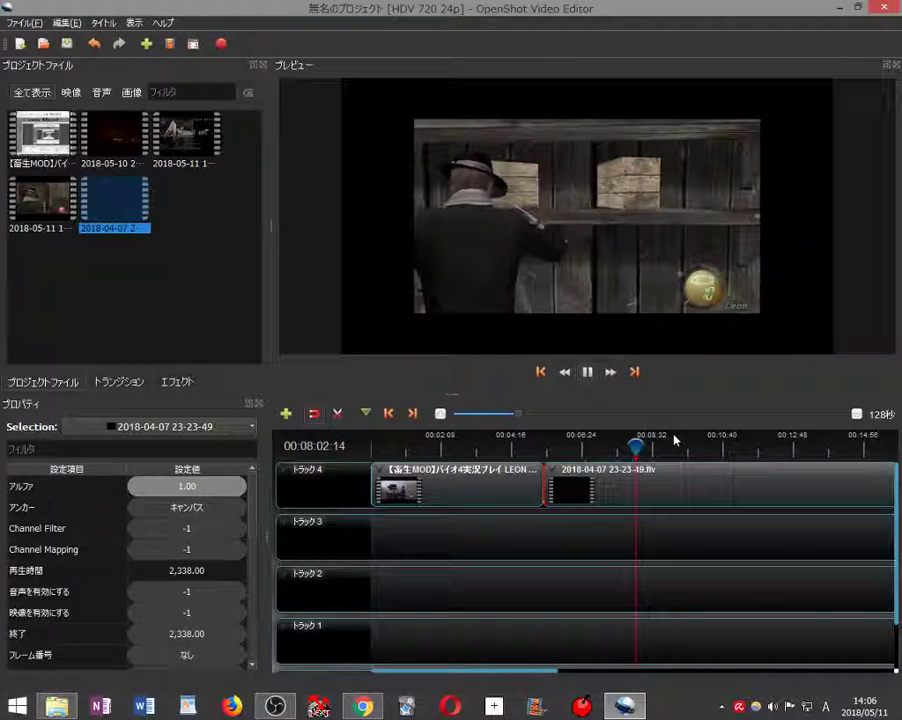
{"action": "left_click_drag", "start_coordinate": [636, 442], "coordinate": [644, 444]}
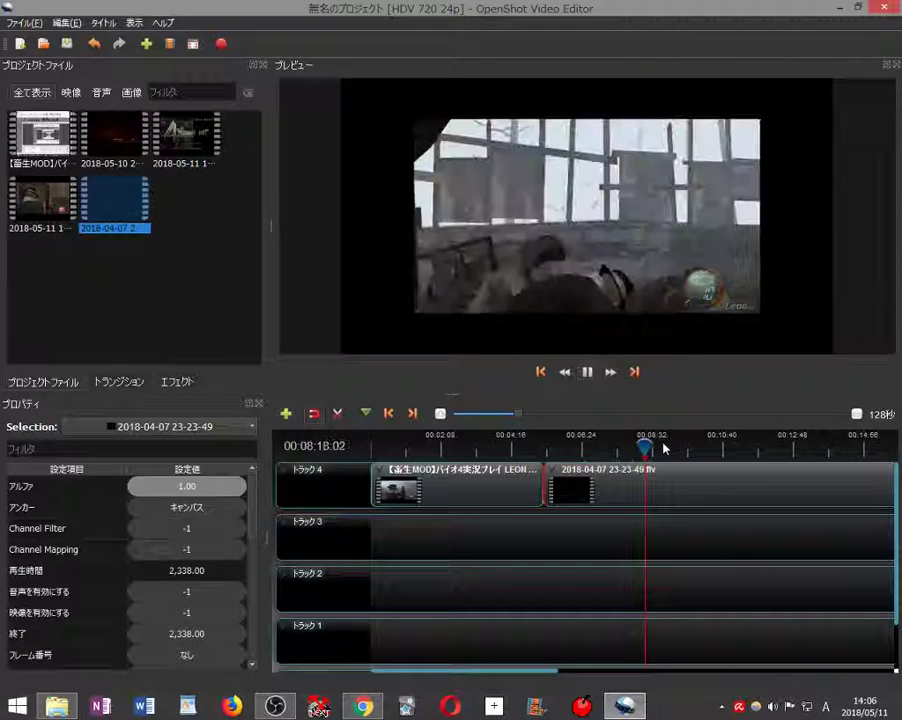
{"action": "left_click", "coordinate": [641, 443]}
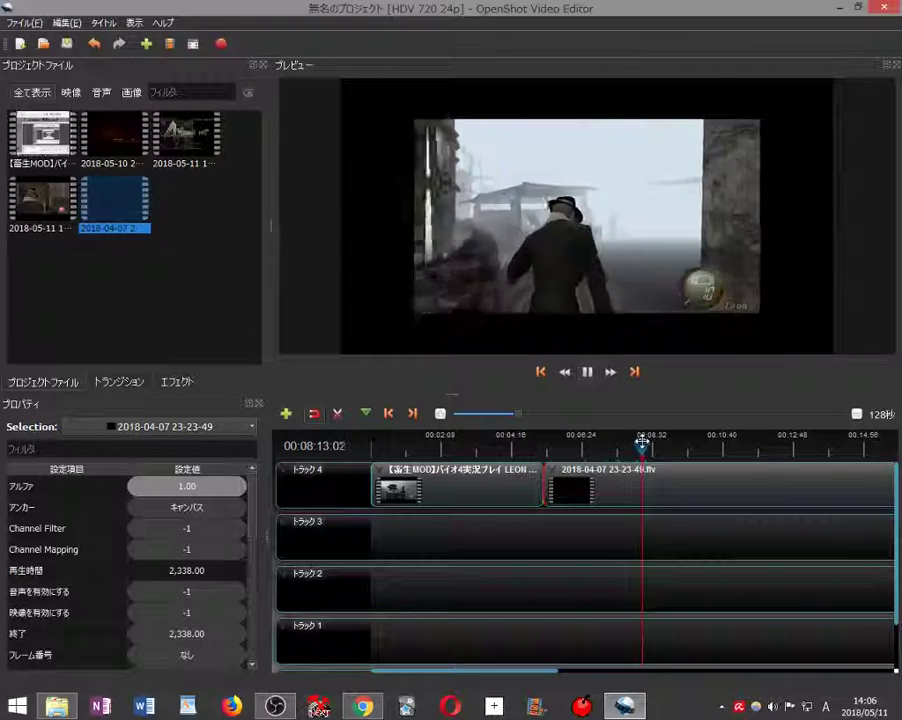
{"action": "left_click_drag", "start_coordinate": [641, 443], "coordinate": [625, 443]}
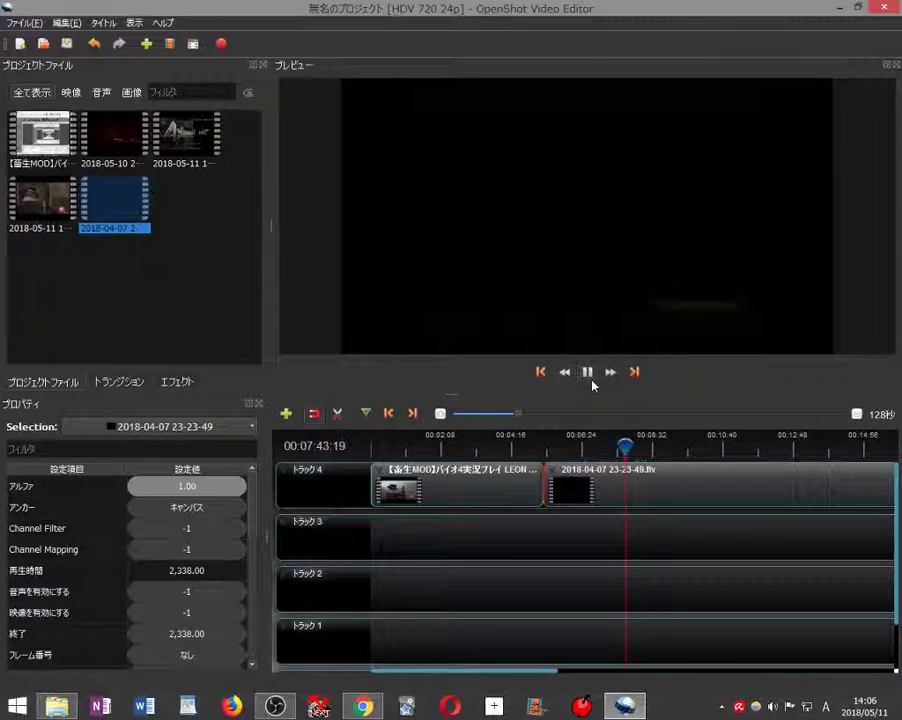
{"action": "left_click", "coordinate": [587, 374]}
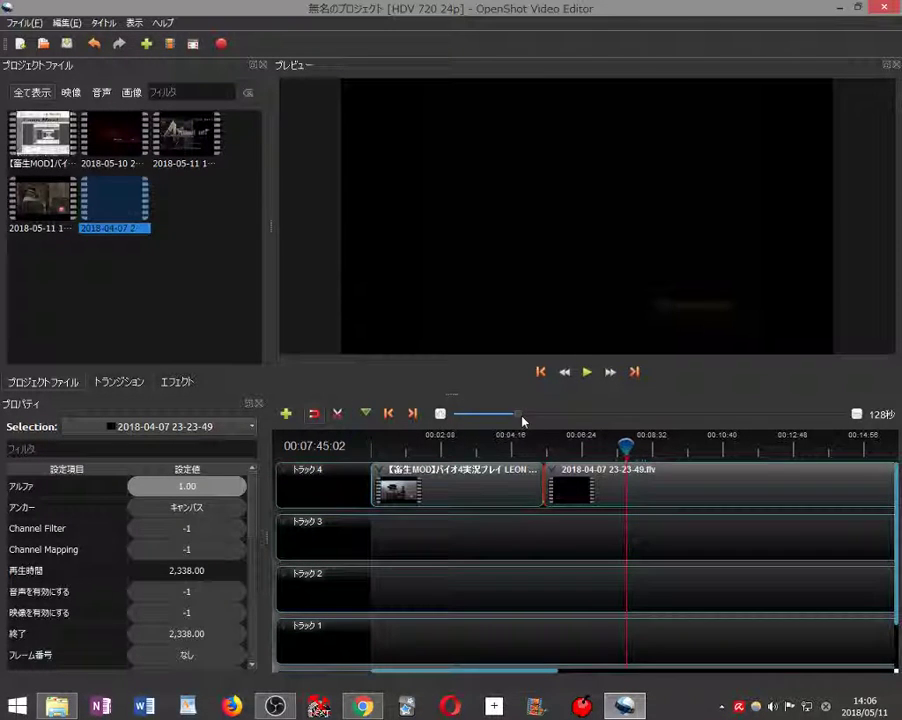
{"action": "left_click_drag", "start_coordinate": [519, 419], "coordinate": [487, 415]}
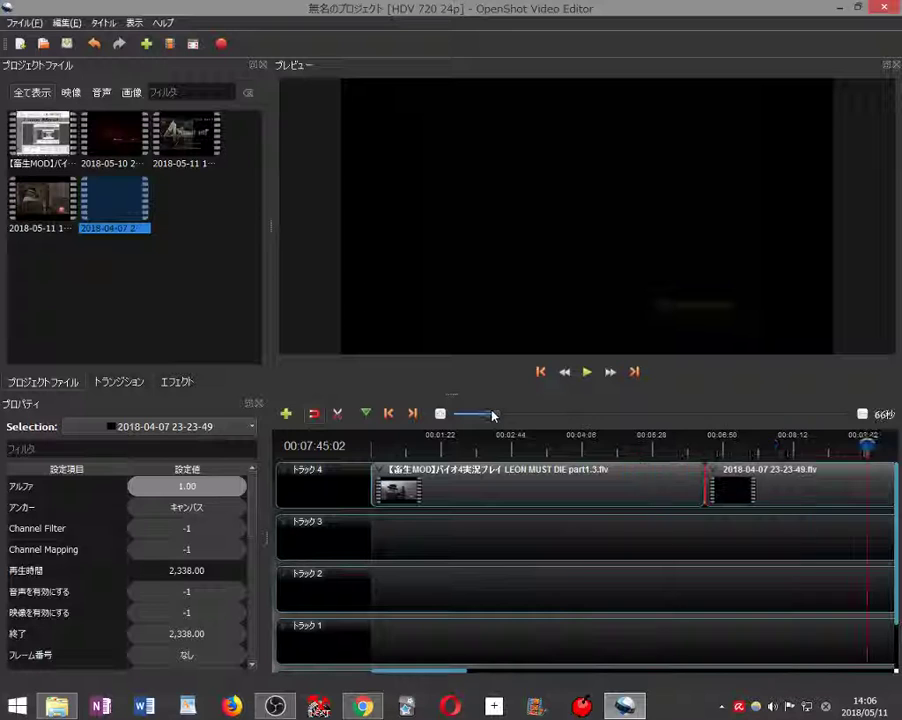
{"action": "left_click_drag", "start_coordinate": [422, 670], "coordinate": [454, 676]}
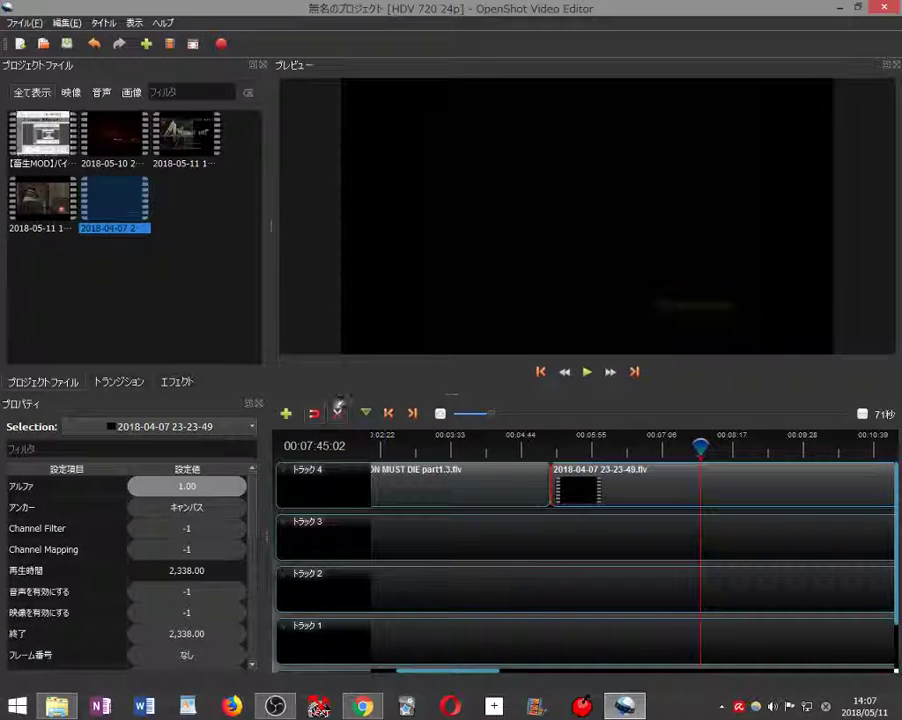
{"action": "key", "text": "ctrl+k"}
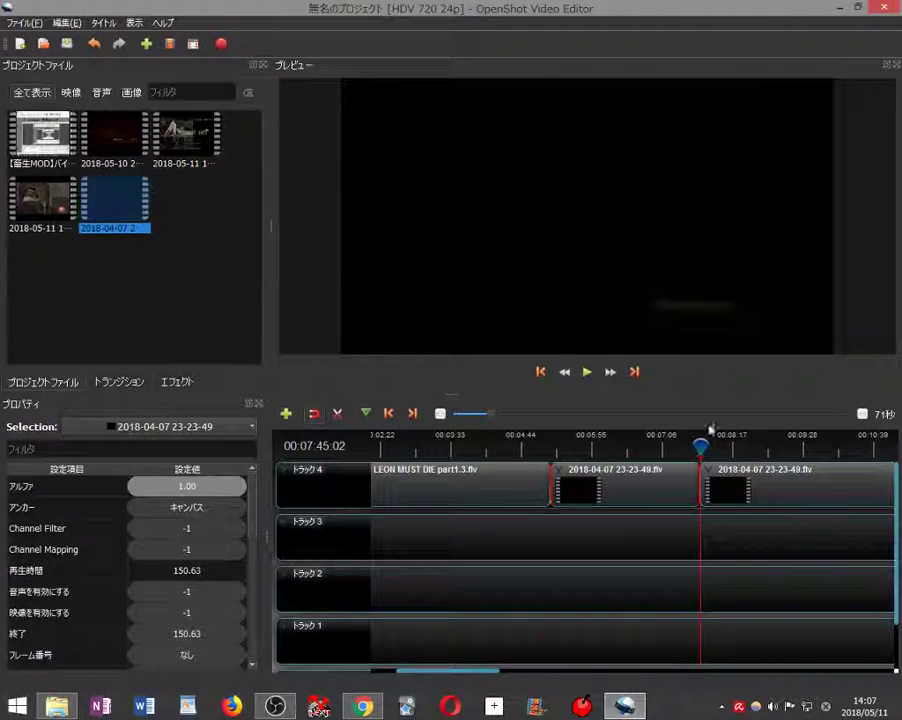
{"action": "left_click", "coordinate": [762, 481]}
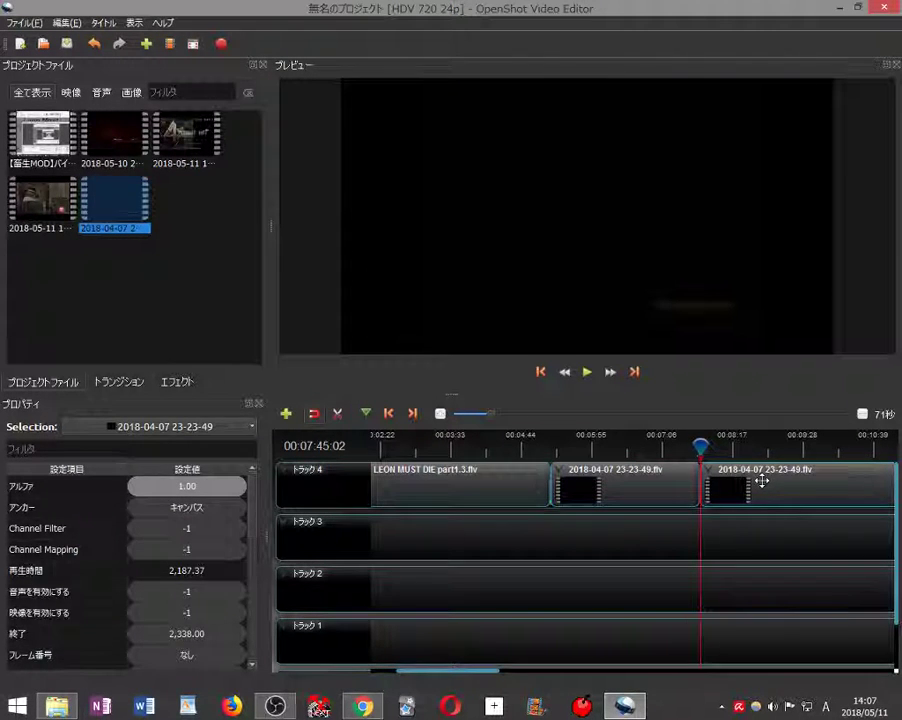
{"action": "key", "text": "Delete"}
{"action": "left_click", "coordinate": [117, 150]}
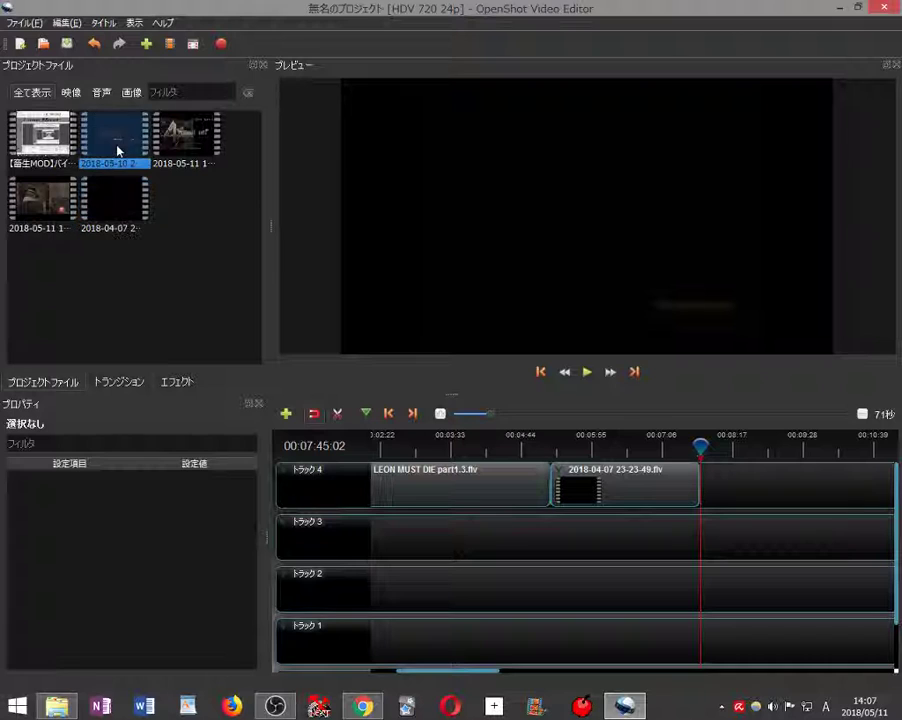
{"action": "left_click_drag", "start_coordinate": [117, 150], "coordinate": [703, 497]}
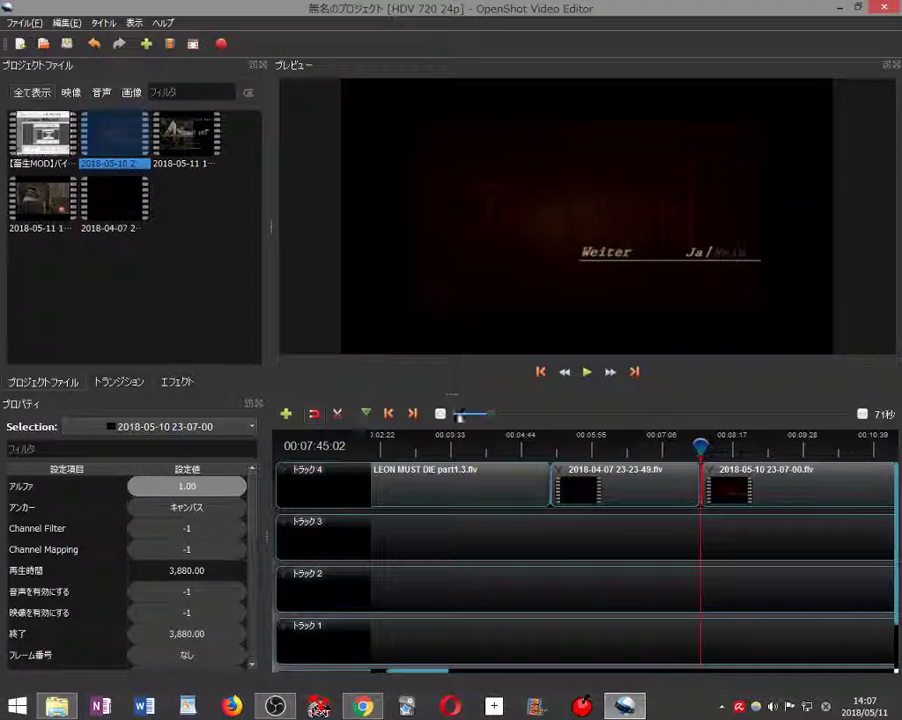
{"action": "left_click_drag", "start_coordinate": [543, 413], "coordinate": [755, 424]}
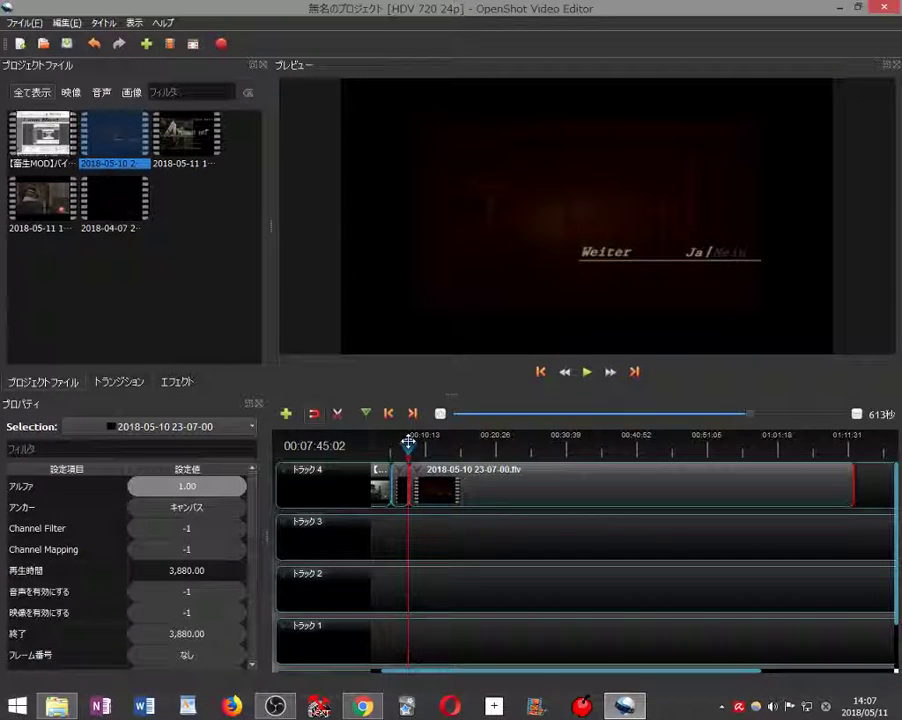
{"action": "left_click_drag", "start_coordinate": [408, 443], "coordinate": [752, 463]}
{"action": "left_click", "coordinate": [767, 444]}
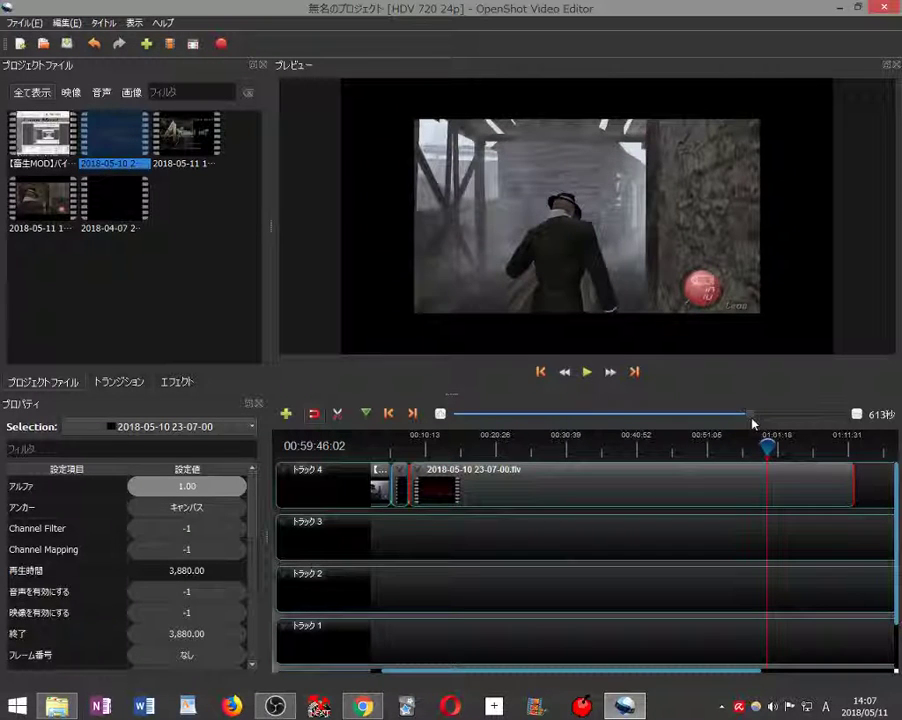
{"action": "left_click", "coordinate": [585, 372]}
{"action": "left_click", "coordinate": [272, 712]}
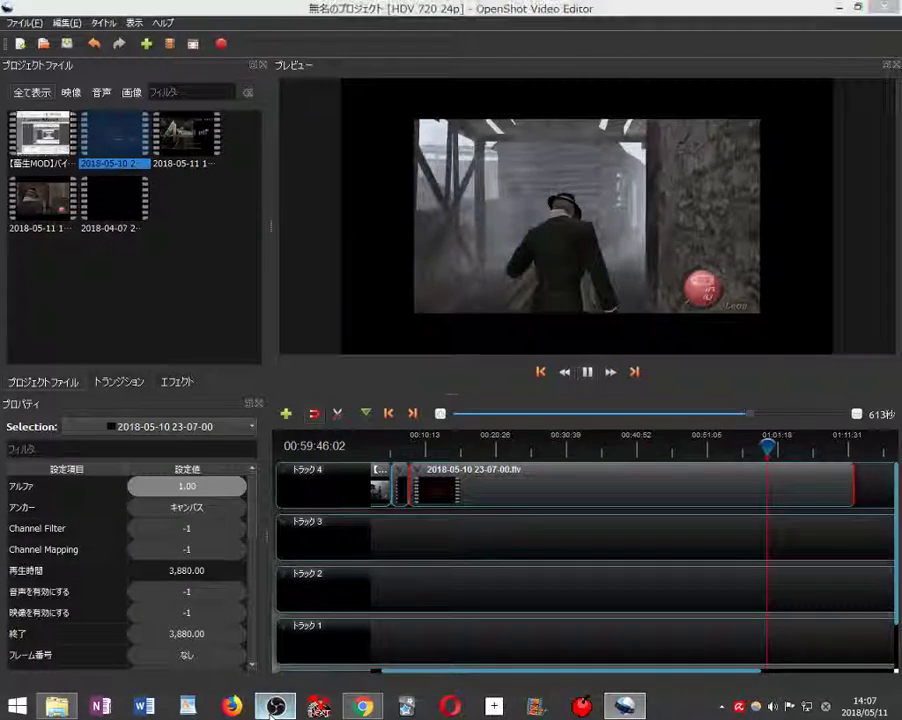
{"action": "left_click", "coordinate": [272, 712]}
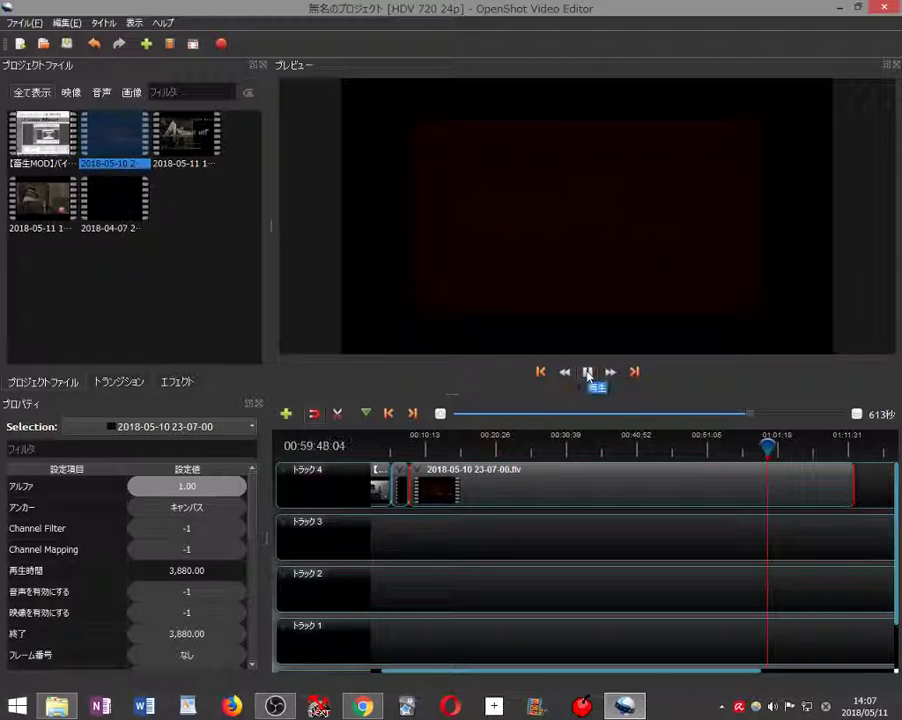
{"action": "left_click", "coordinate": [777, 444]}
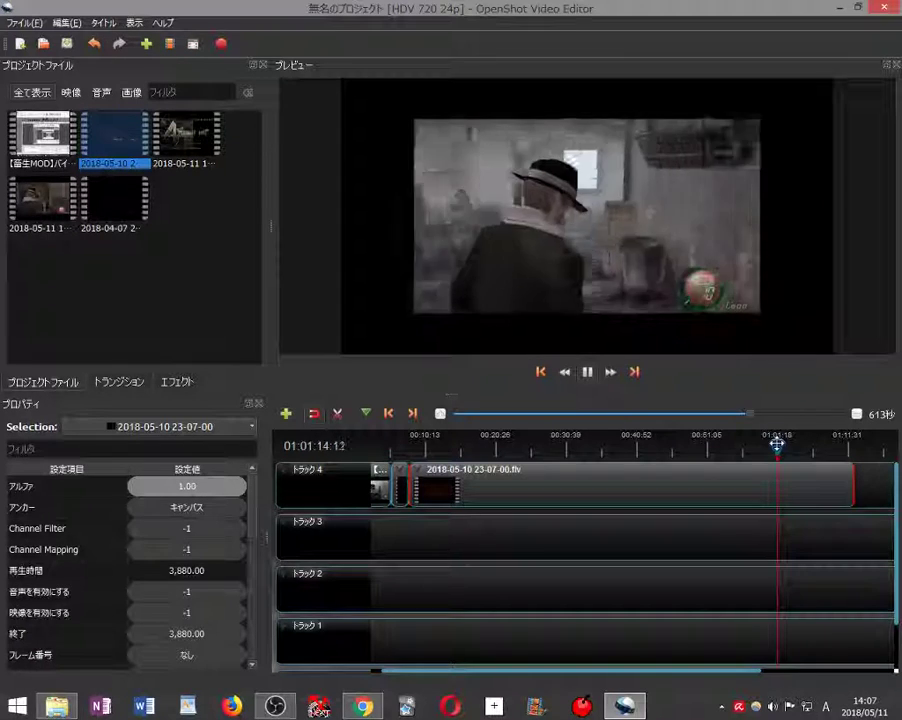
{"action": "left_click", "coordinate": [771, 443]}
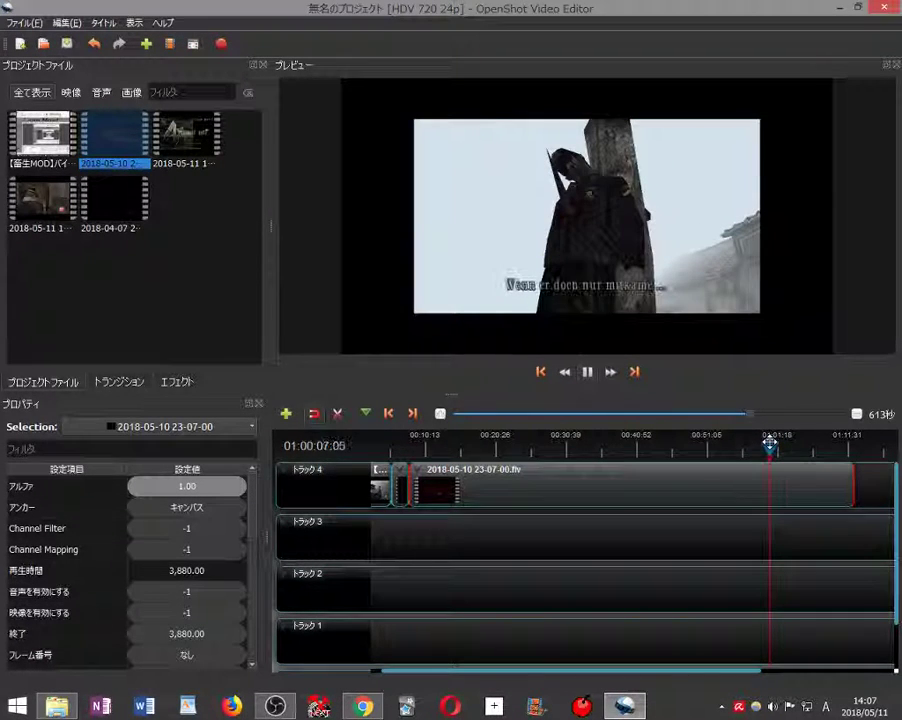
{"action": "left_click", "coordinate": [764, 444]}
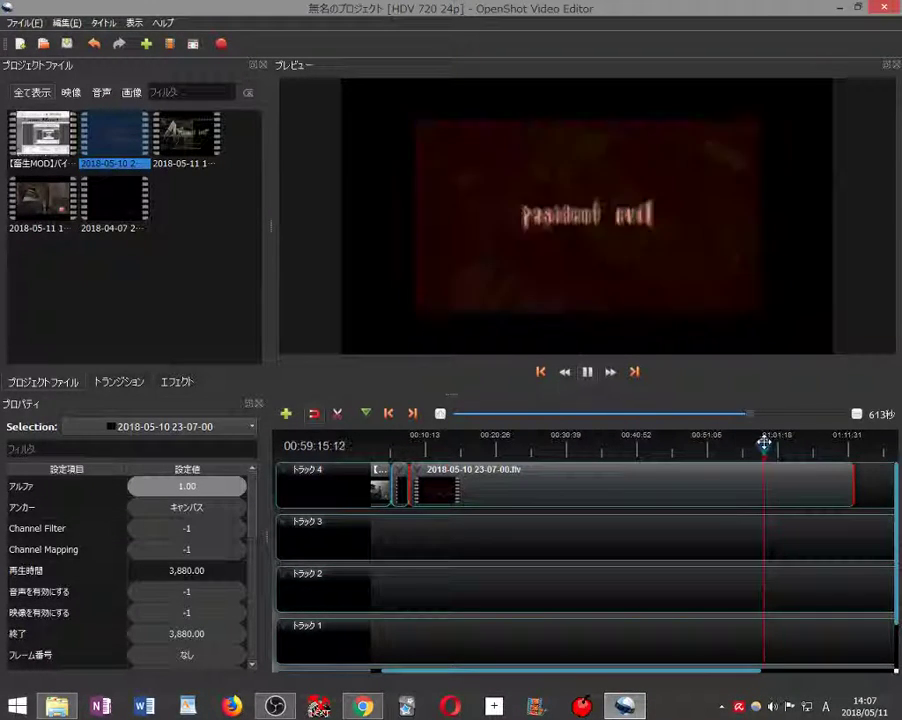
{"action": "left_click", "coordinate": [759, 443]}
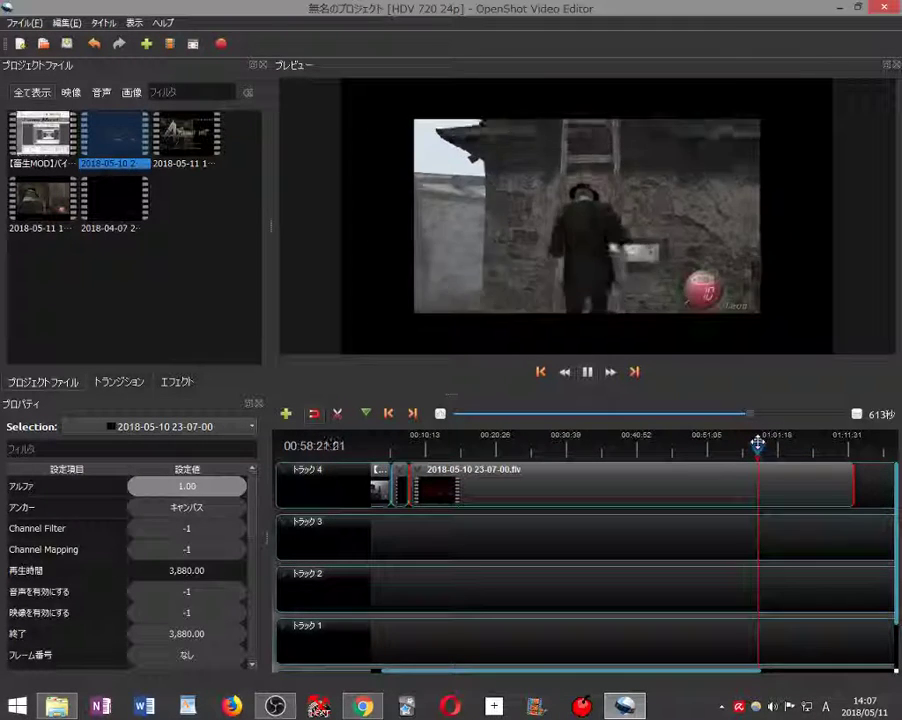
{"action": "left_click", "coordinate": [756, 443]}
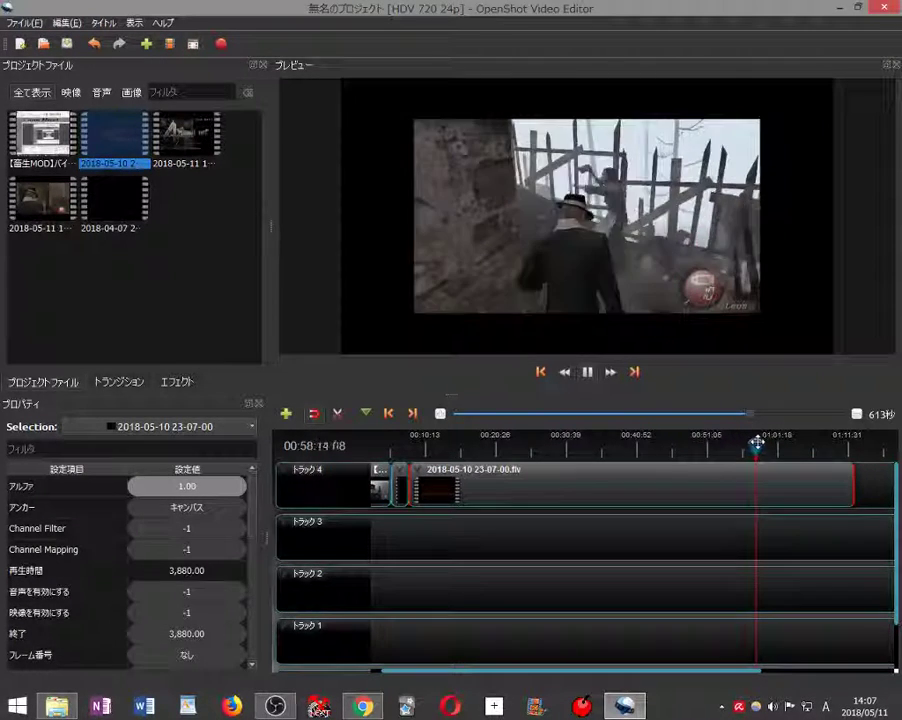
{"action": "left_click", "coordinate": [764, 443]}
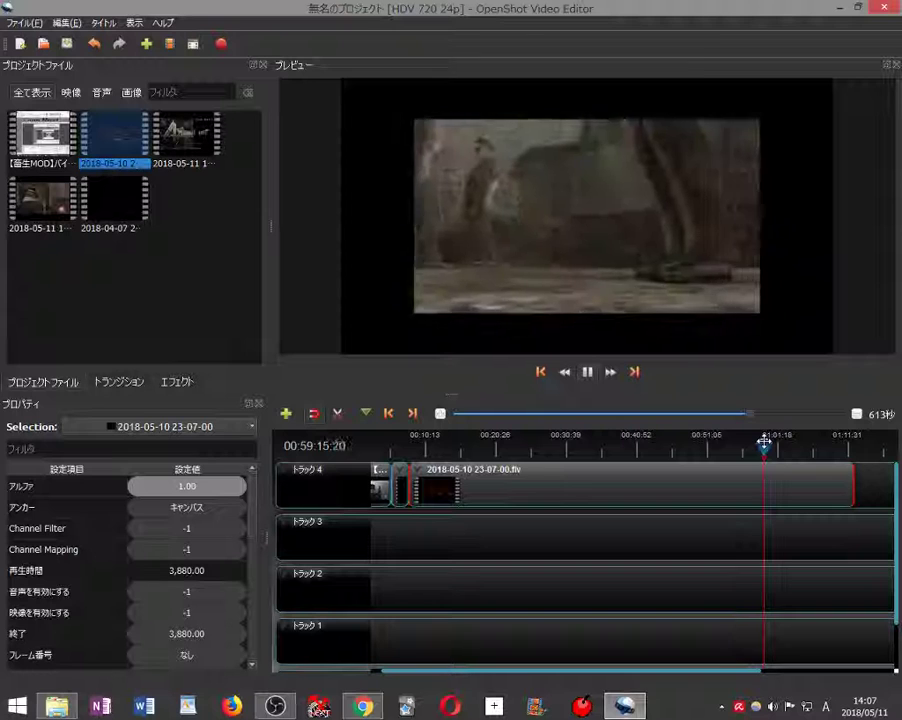
{"action": "left_click_drag", "start_coordinate": [764, 443], "coordinate": [701, 444]}
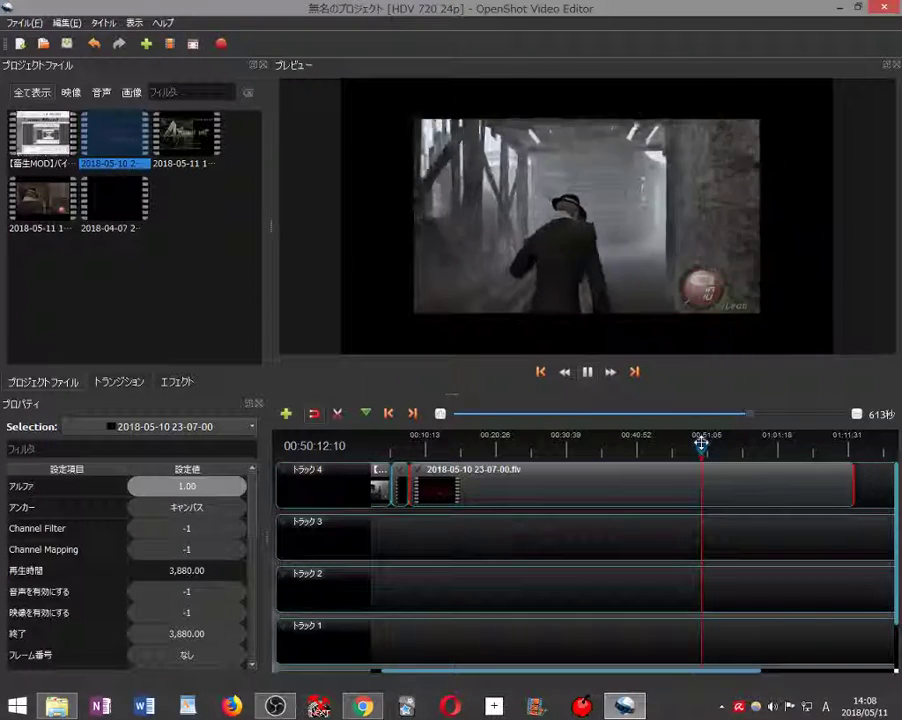
{"action": "left_click_drag", "start_coordinate": [702, 444], "coordinate": [695, 444]}
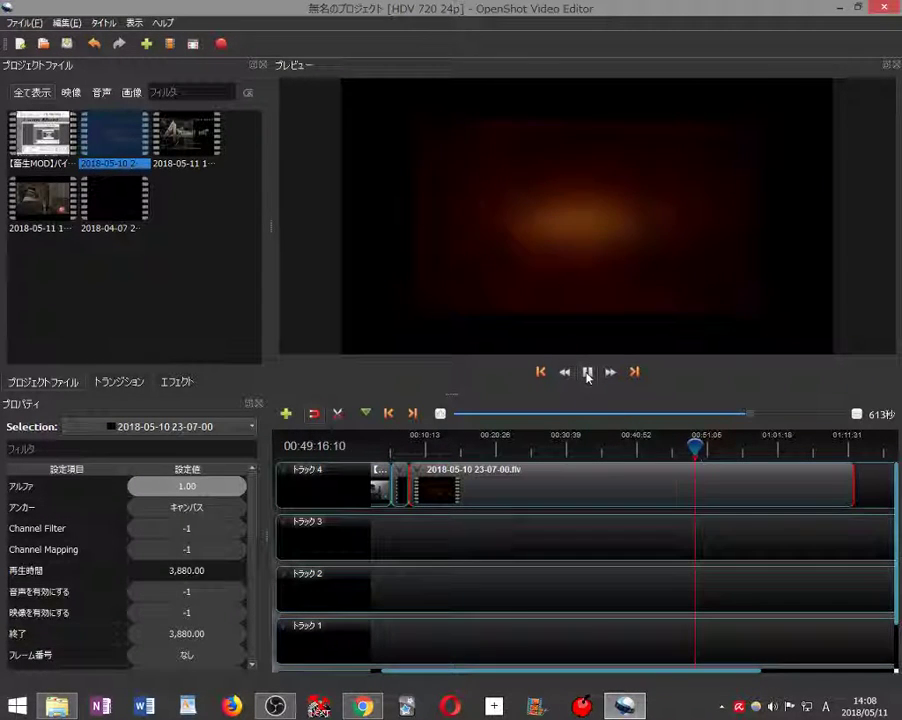
{"action": "left_click", "coordinate": [702, 440]}
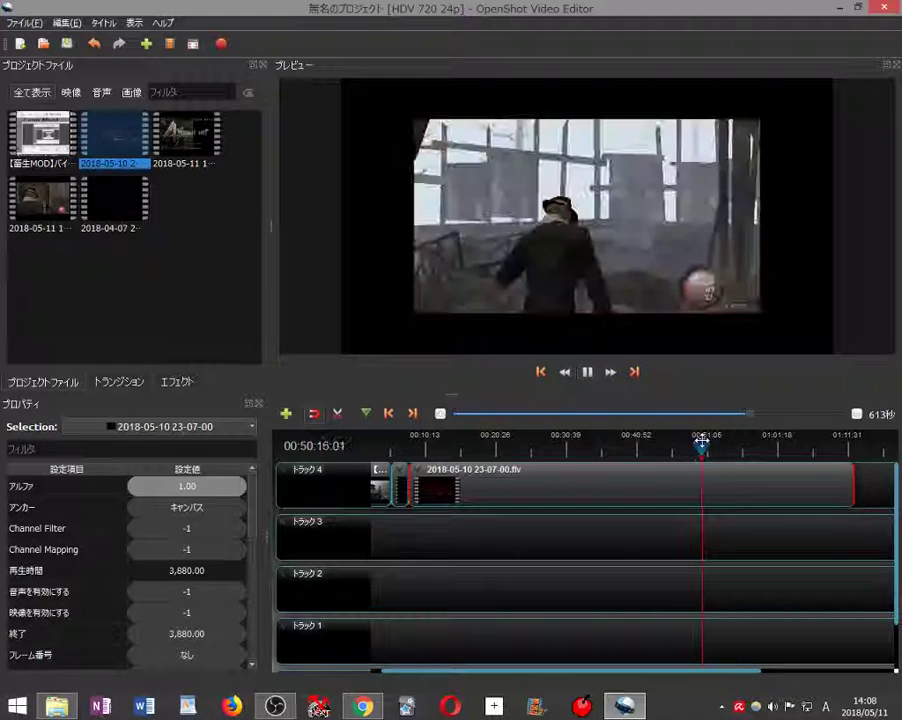
{"action": "left_click_drag", "start_coordinate": [702, 440], "coordinate": [704, 440]}
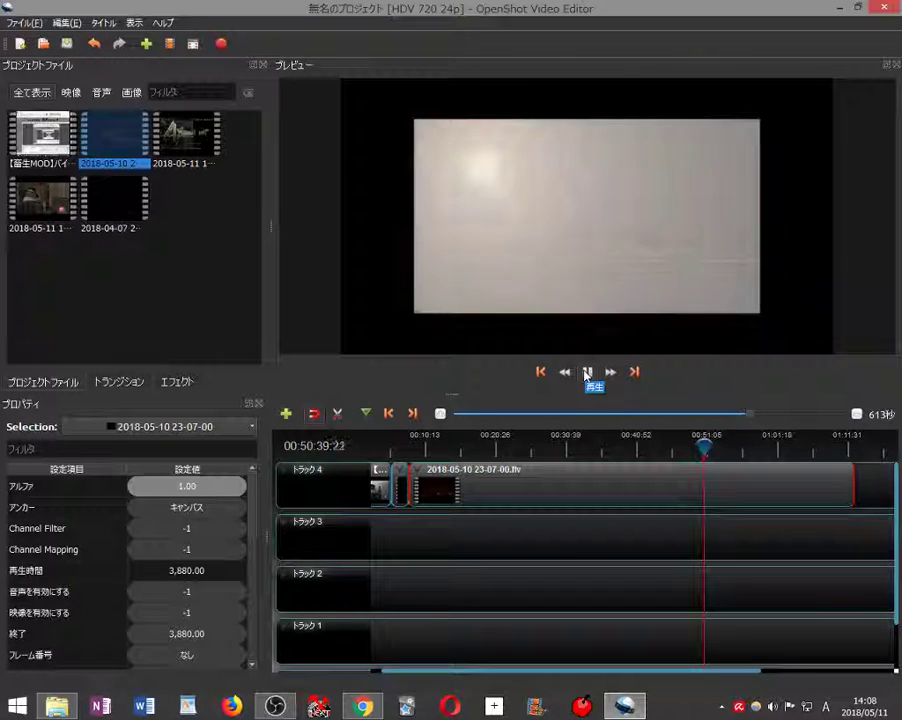
{"action": "left_click", "coordinate": [587, 372]}
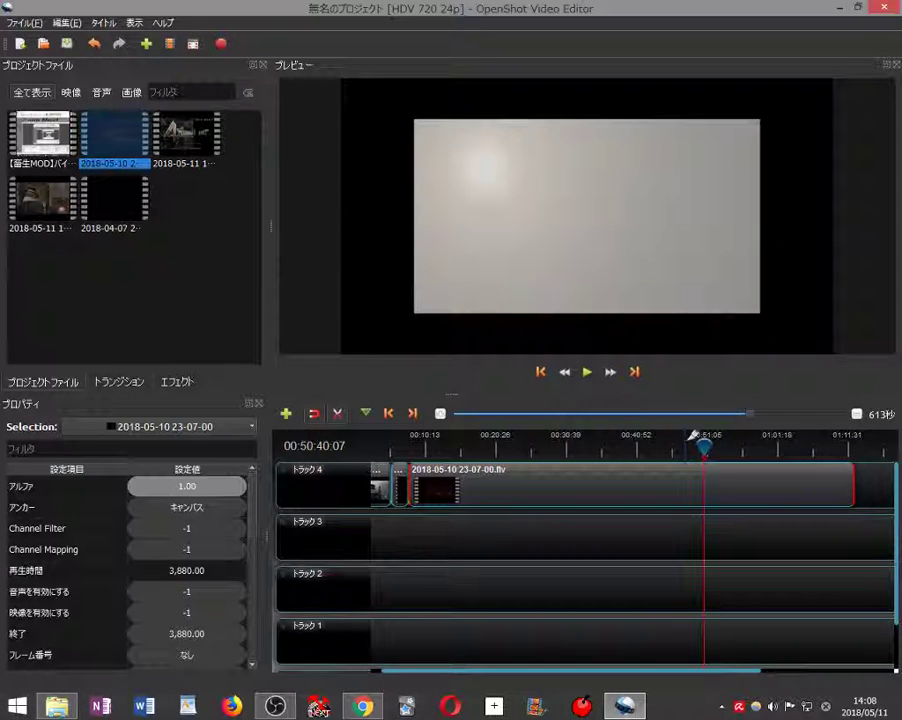
{"action": "left_click", "coordinate": [704, 485]}
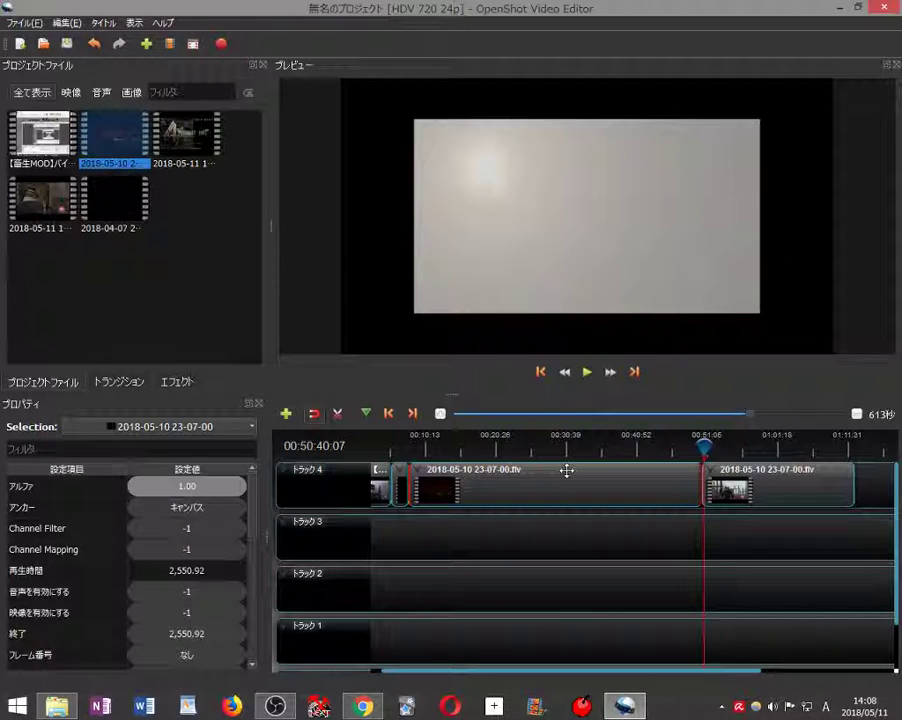
{"action": "key", "text": "Delete"}
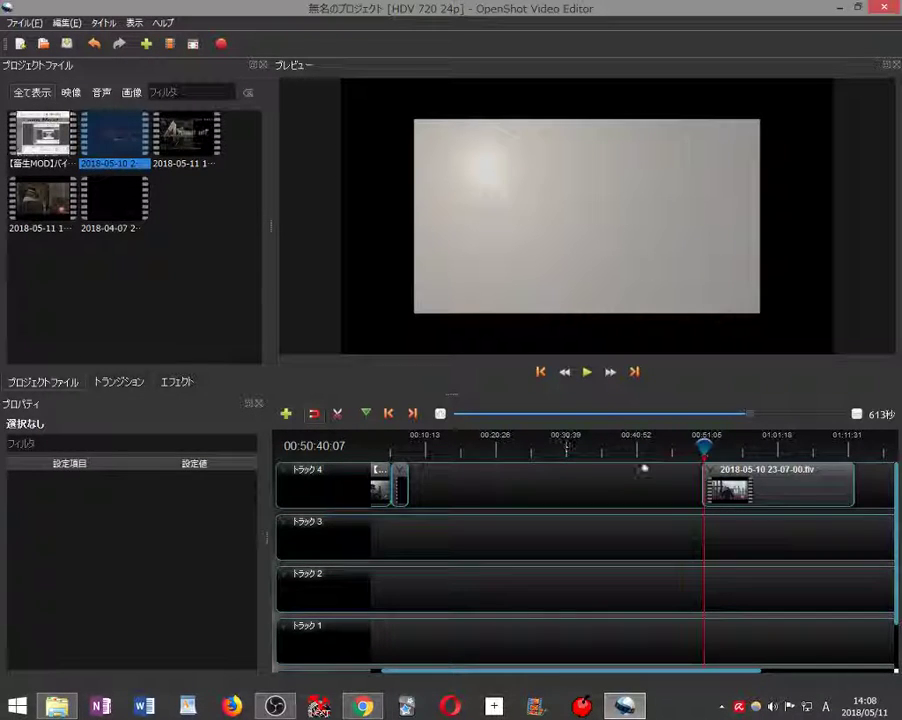
{"action": "left_click", "coordinate": [764, 479]}
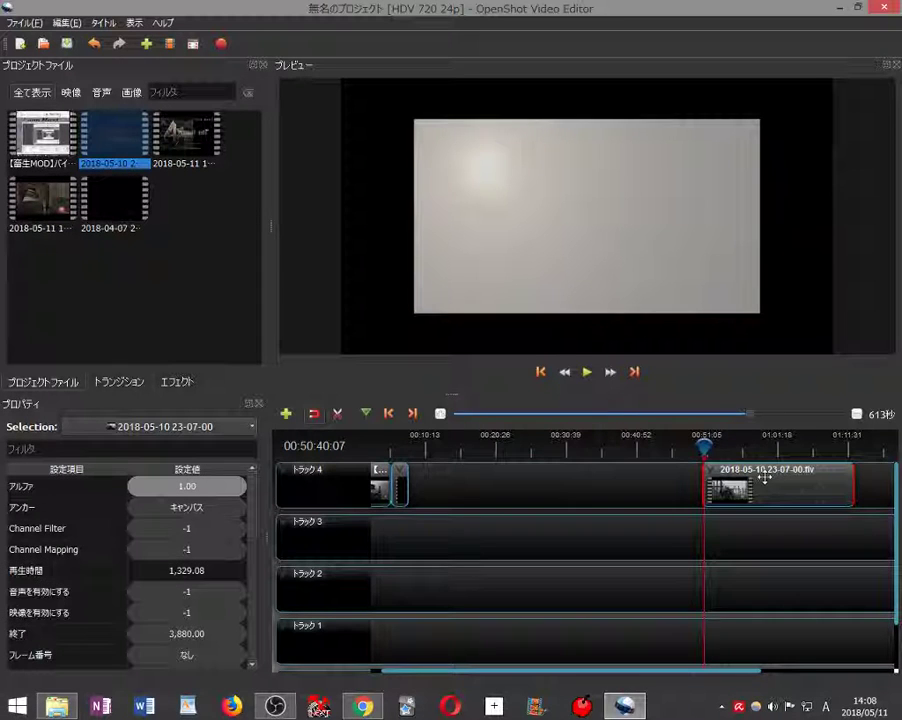
{"action": "left_click", "coordinate": [700, 441]}
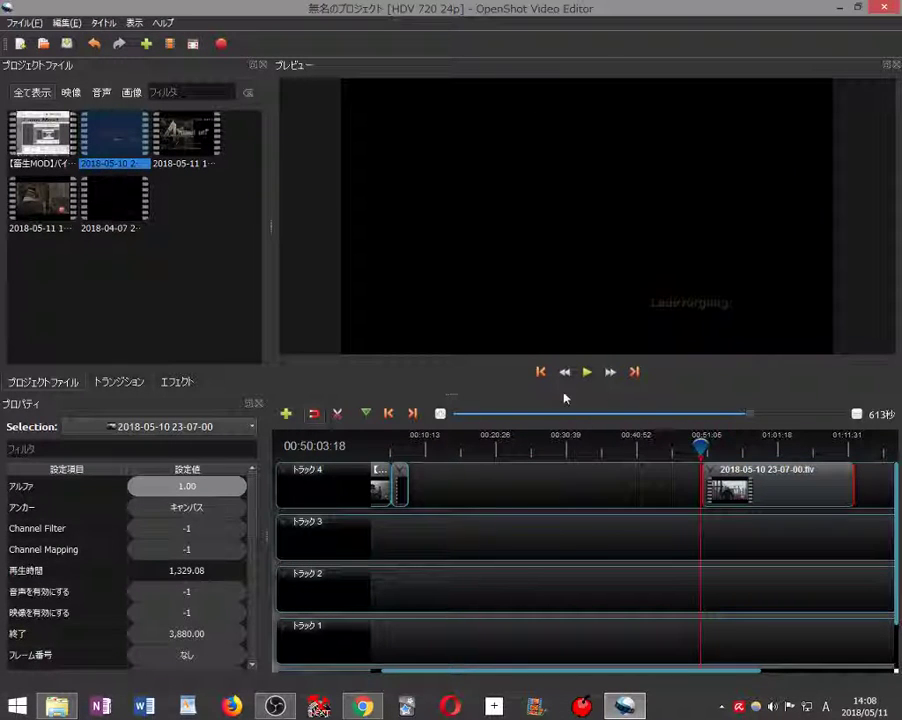
{"action": "left_click", "coordinate": [580, 378]}
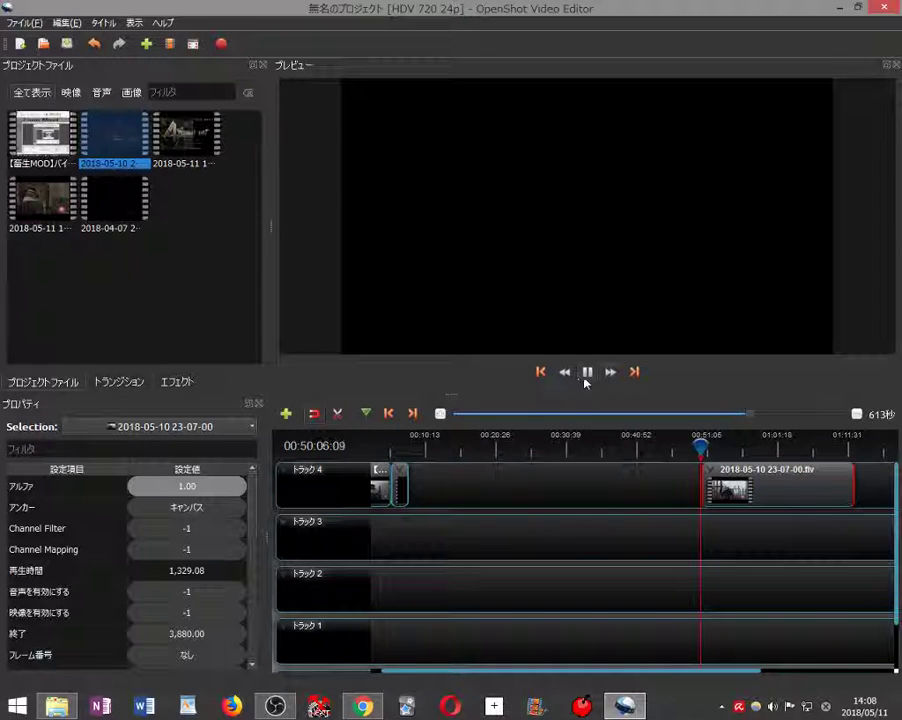
{"action": "left_click_drag", "start_coordinate": [741, 418], "coordinate": [723, 414]}
{"action": "left_click", "coordinate": [738, 444]}
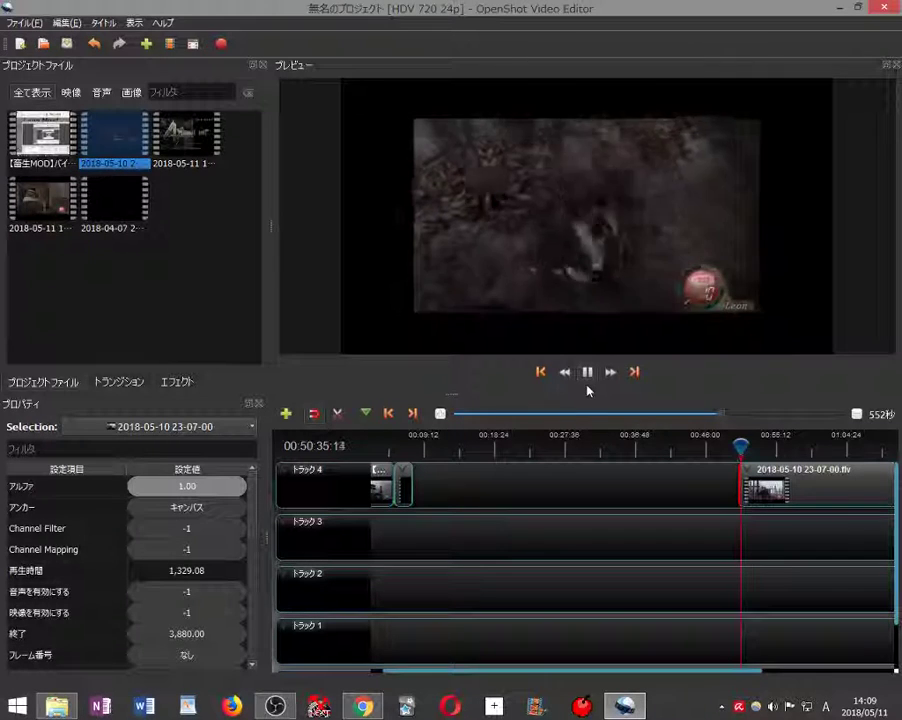
{"action": "left_click", "coordinate": [587, 377]}
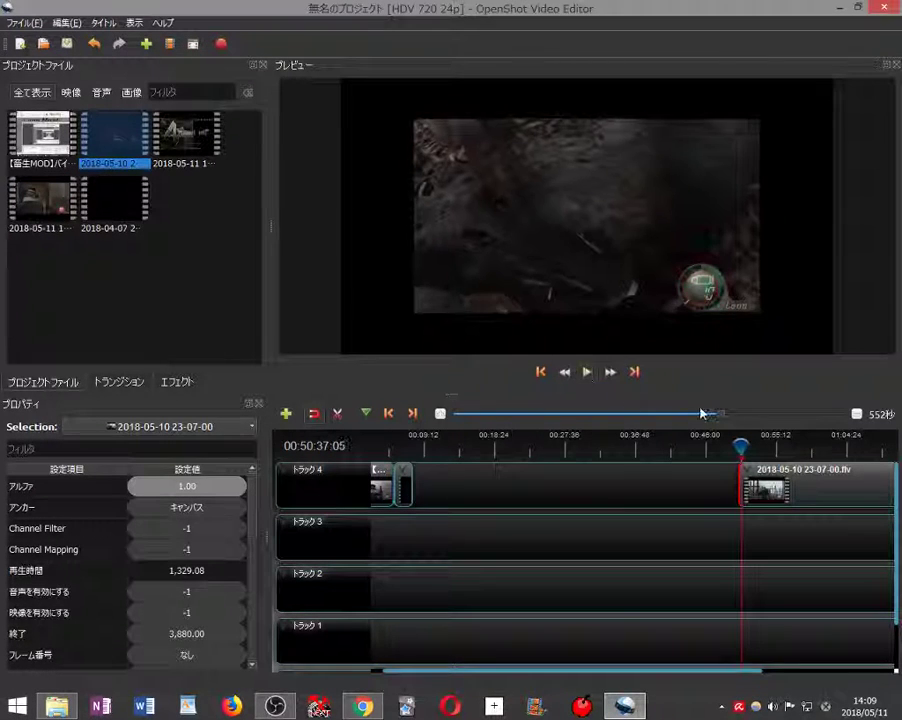
{"action": "left_click_drag", "start_coordinate": [720, 413], "coordinate": [654, 418]}
{"action": "left_click_drag", "start_coordinate": [112, 135], "coordinate": [440, 485]}
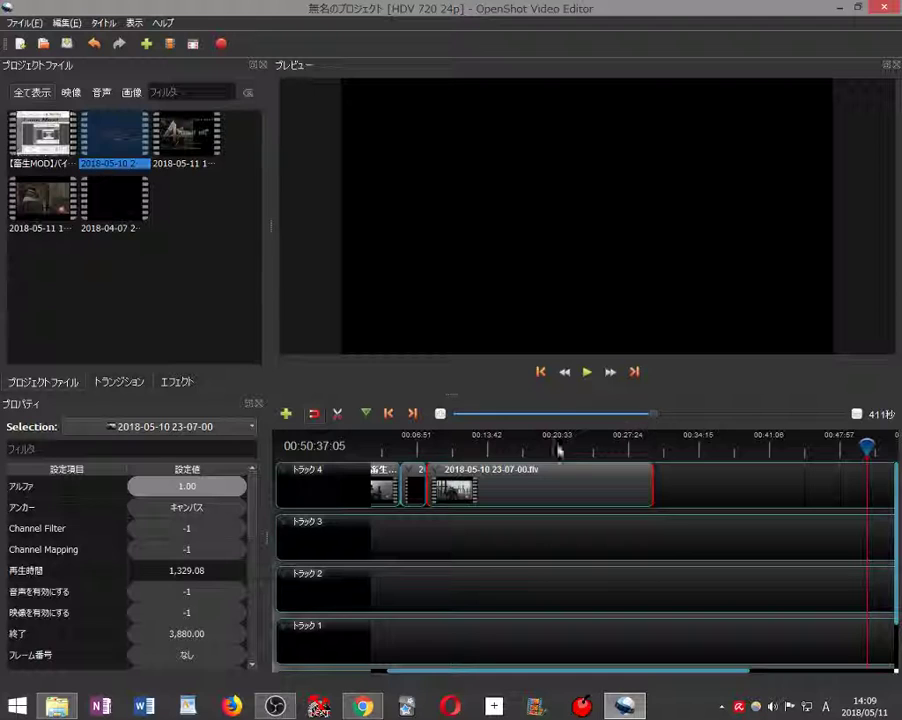
Review the start of the moved clip at a 137-second timeline scale and add a marker at 00:08:07:15.
{"action": "left_click_drag", "start_coordinate": [478, 447], "coordinate": [422, 444]}
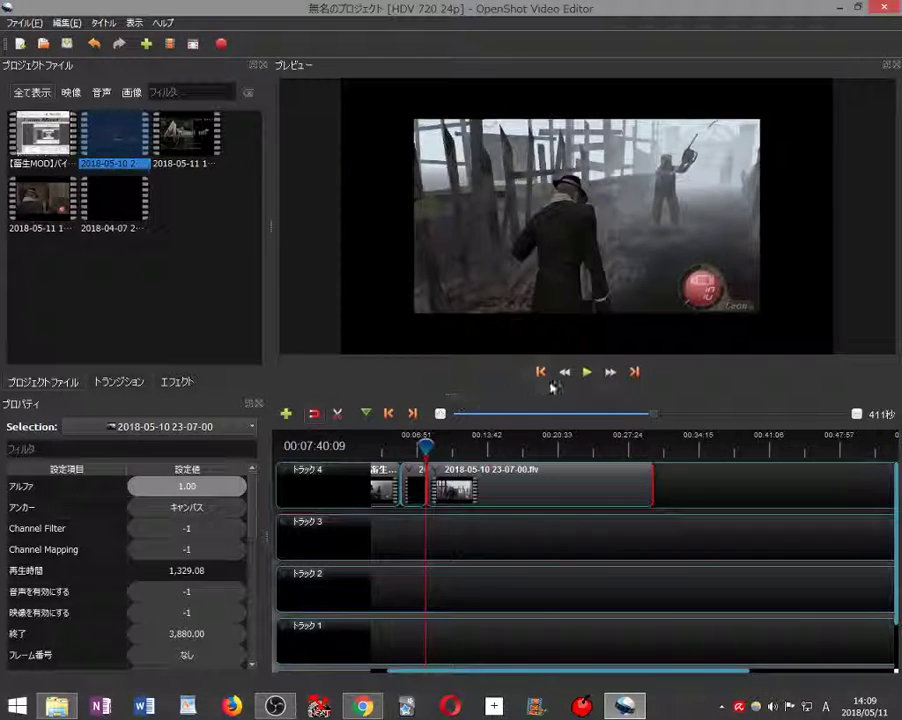
{"action": "left_click_drag", "start_coordinate": [660, 412], "coordinate": [521, 413]}
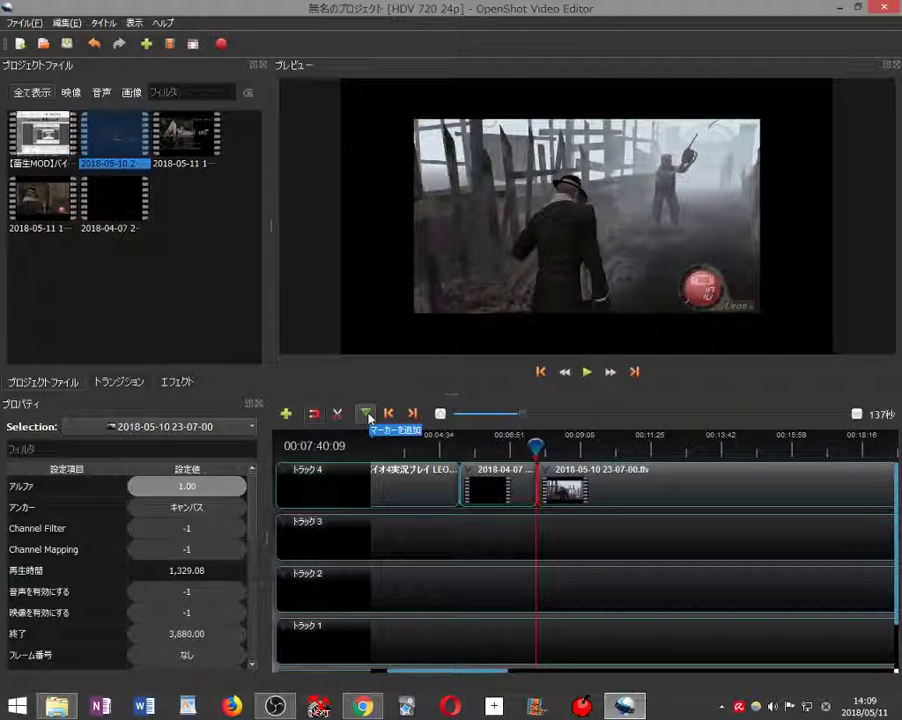
{"action": "left_click_drag", "start_coordinate": [538, 440], "coordinate": [553, 443]}
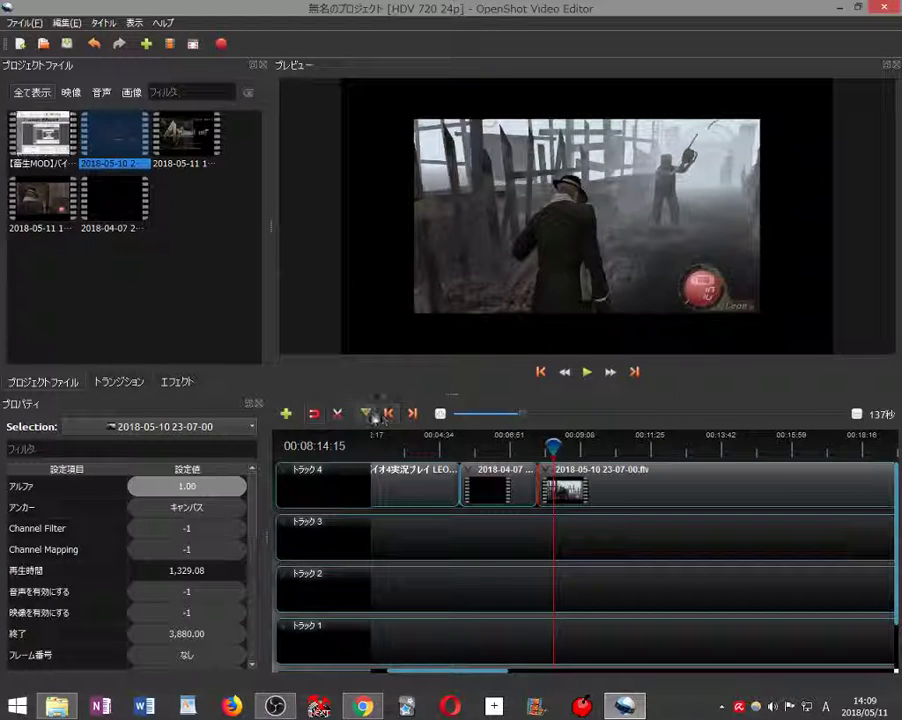
{"action": "left_click_drag", "start_coordinate": [555, 436], "coordinate": [547, 438]}
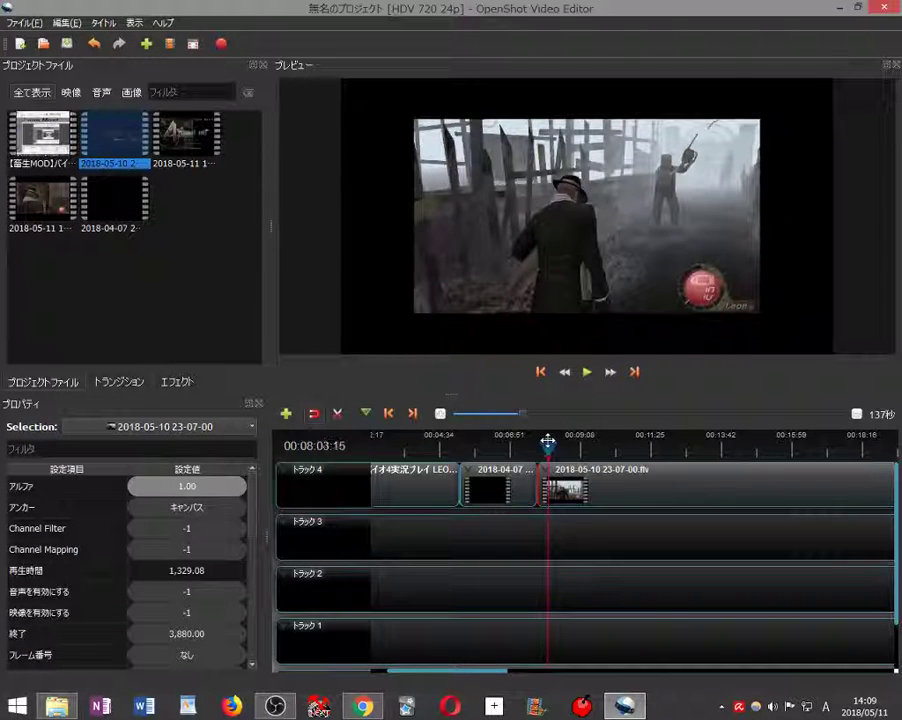
{"action": "left_click", "coordinate": [587, 374]}
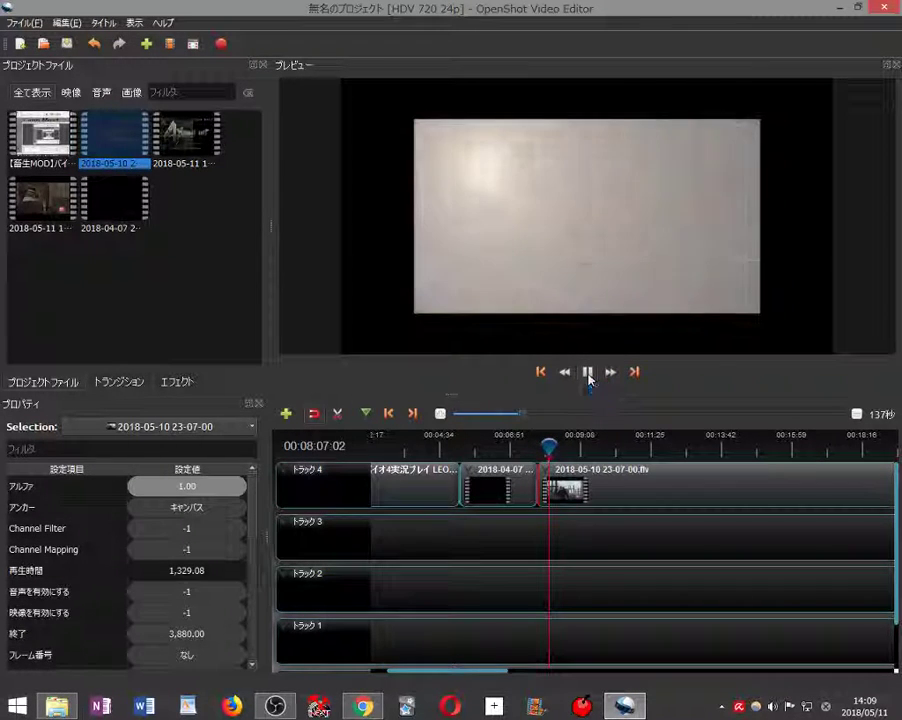
{"action": "left_click", "coordinate": [588, 373]}
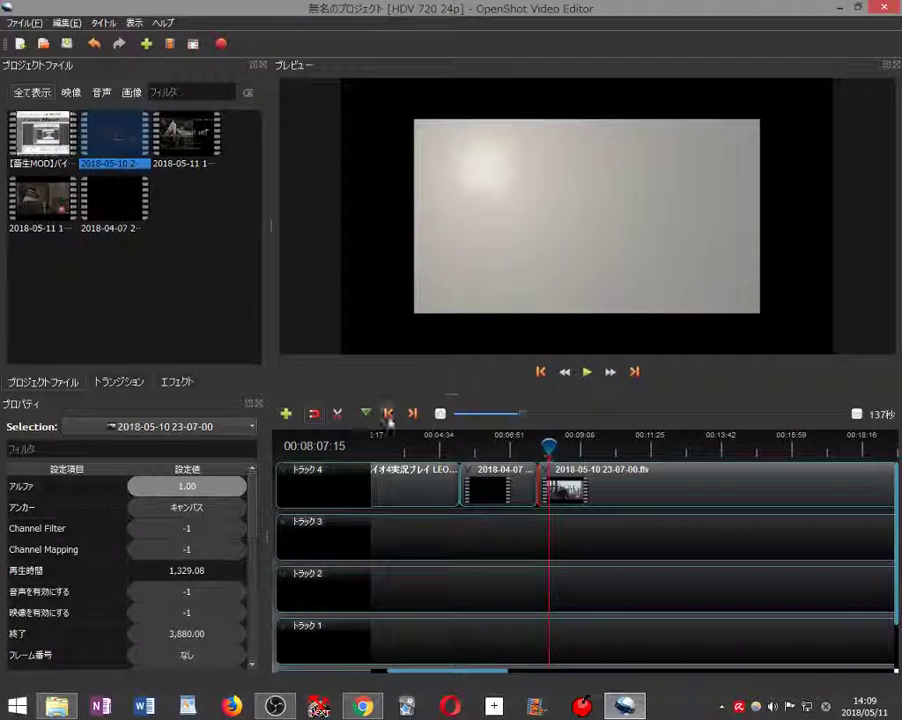
{"action": "left_click_drag", "start_coordinate": [553, 440], "coordinate": [589, 442]}
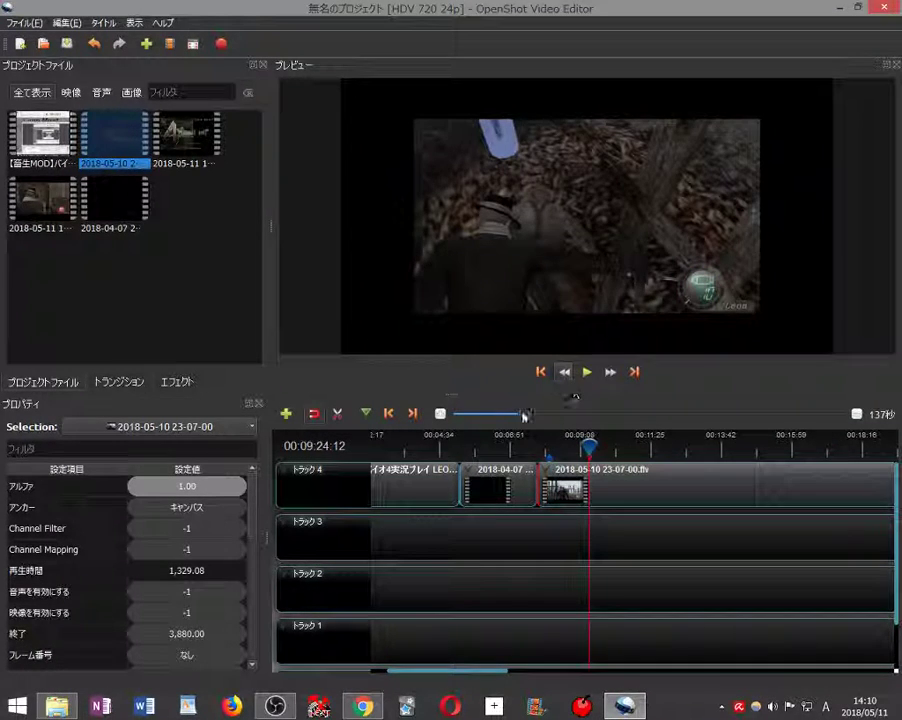
{"action": "left_click_drag", "start_coordinate": [520, 414], "coordinate": [483, 418]}
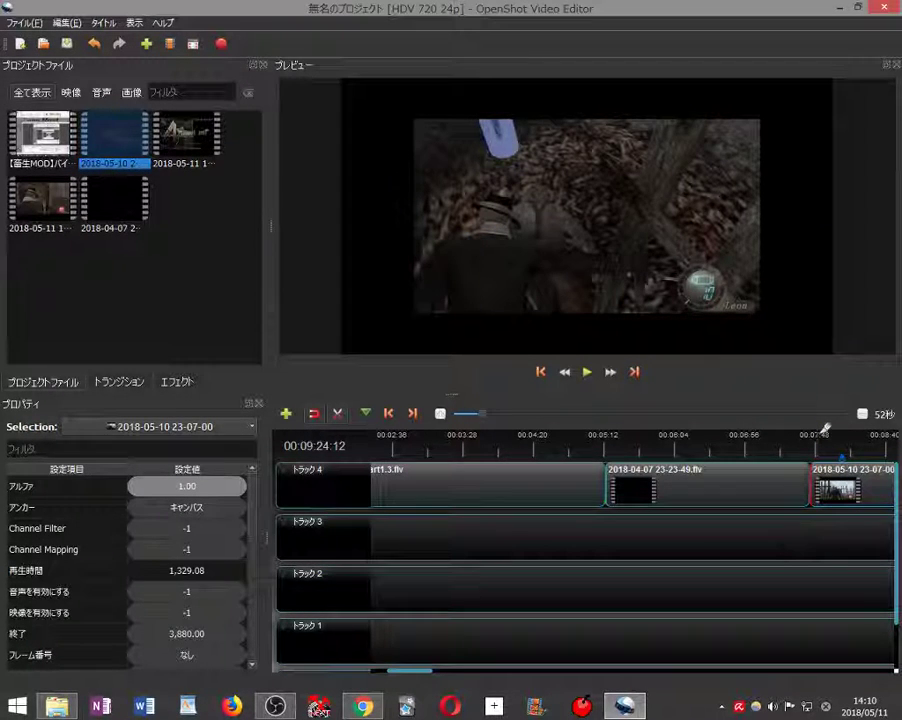
{"action": "key", "text": "ctrl+k"}
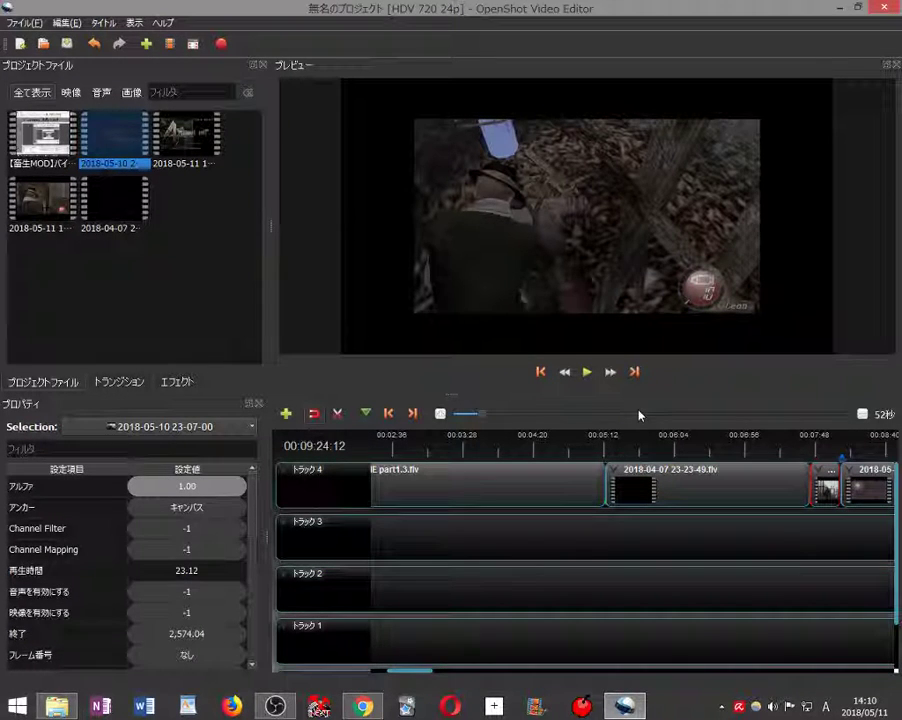
{"action": "key", "text": "Delete"}
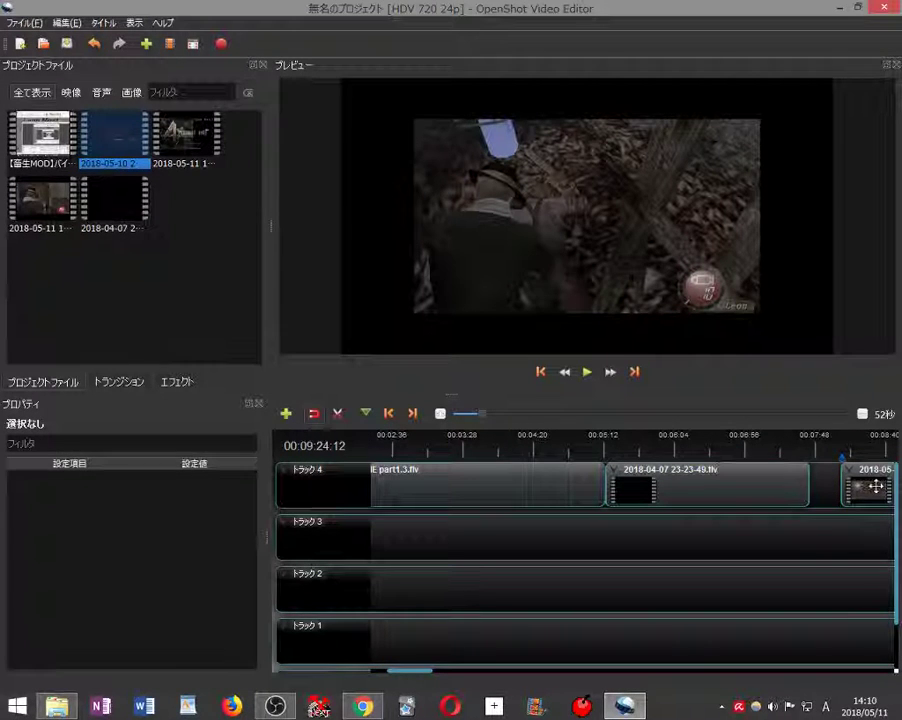
{"action": "left_click_drag", "start_coordinate": [880, 487], "coordinate": [826, 478]}
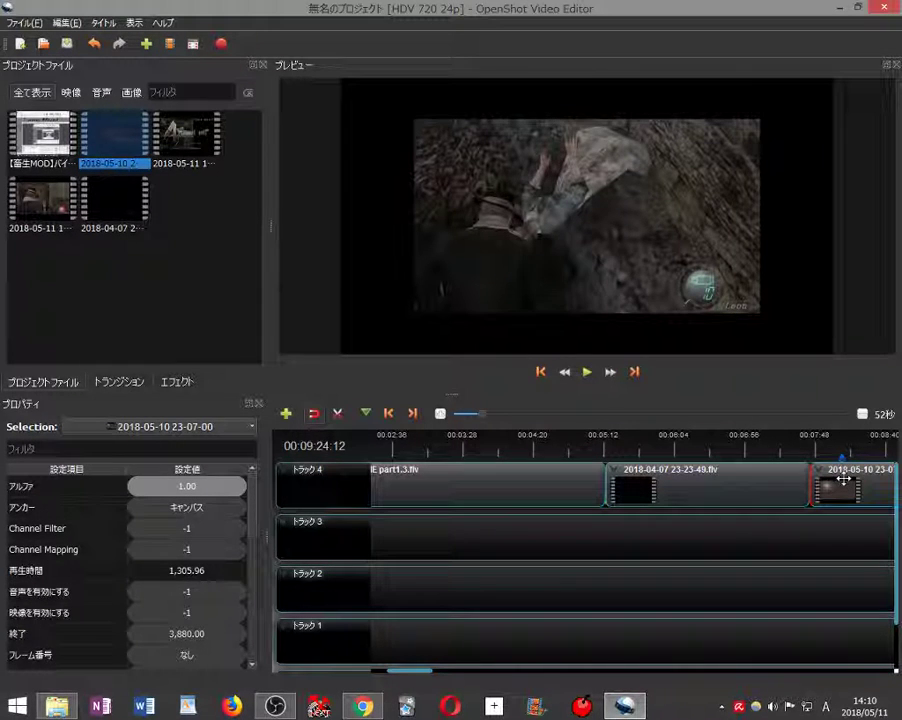
Set the timeline scale to 75 seconds and play across the join between the two clips from 00:07:44:07.
{"action": "left_click", "coordinate": [585, 373]}
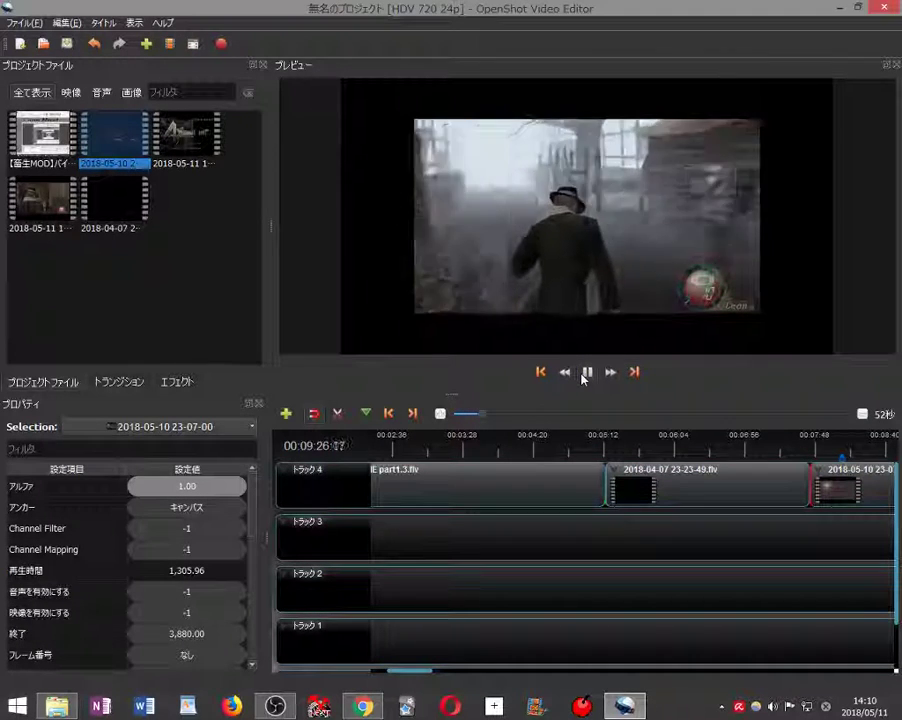
{"action": "left_click", "coordinate": [585, 373]}
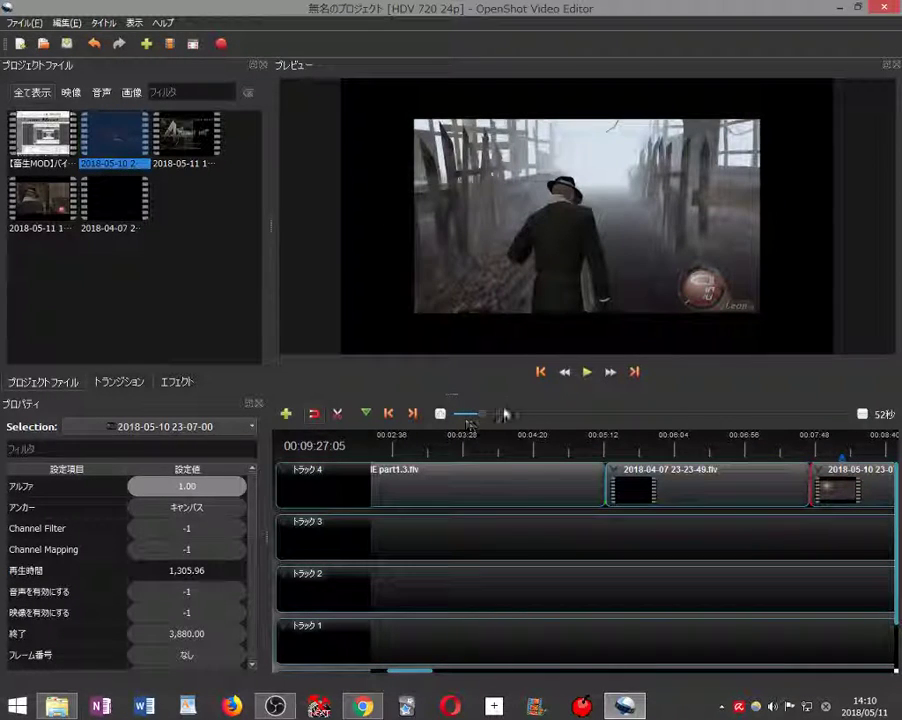
{"action": "left_click_drag", "start_coordinate": [482, 414], "coordinate": [492, 415]}
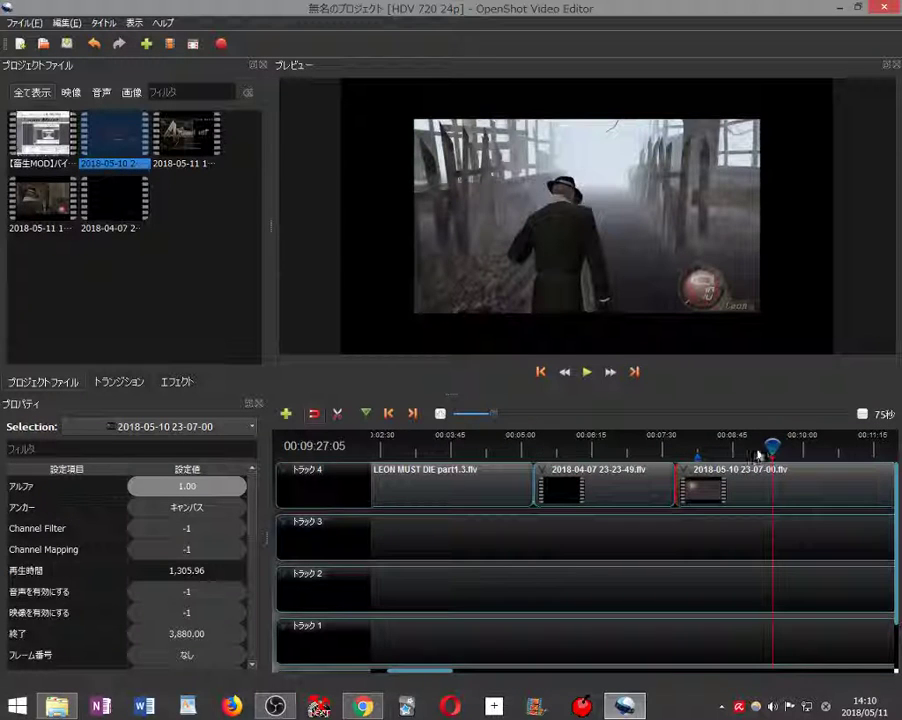
{"action": "left_click_drag", "start_coordinate": [712, 445], "coordinate": [674, 443]}
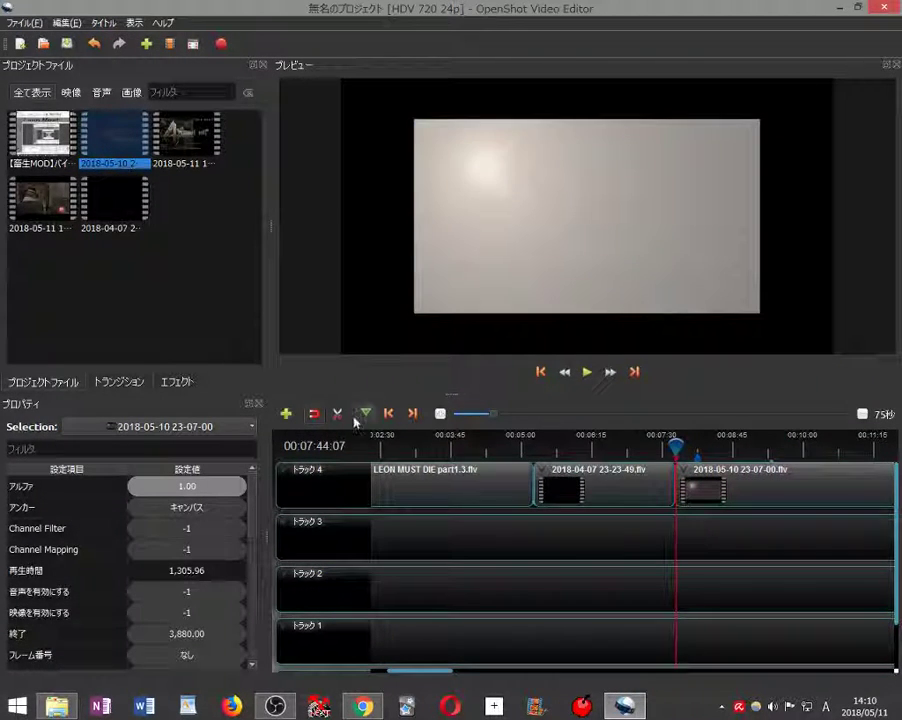
{"action": "left_click", "coordinate": [586, 374]}
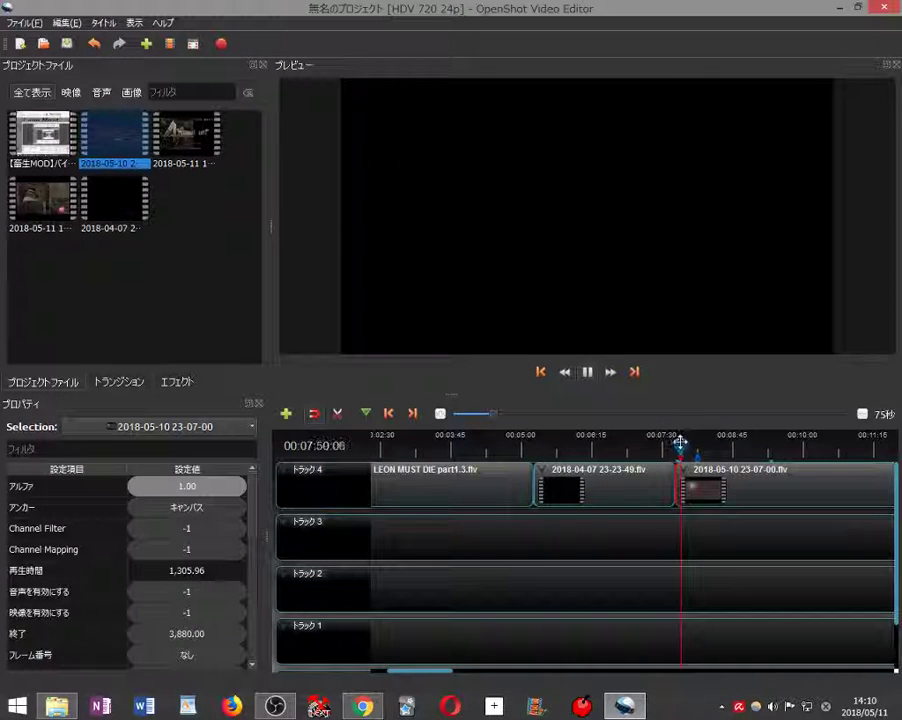
{"action": "left_click_drag", "start_coordinate": [680, 443], "coordinate": [767, 445]}
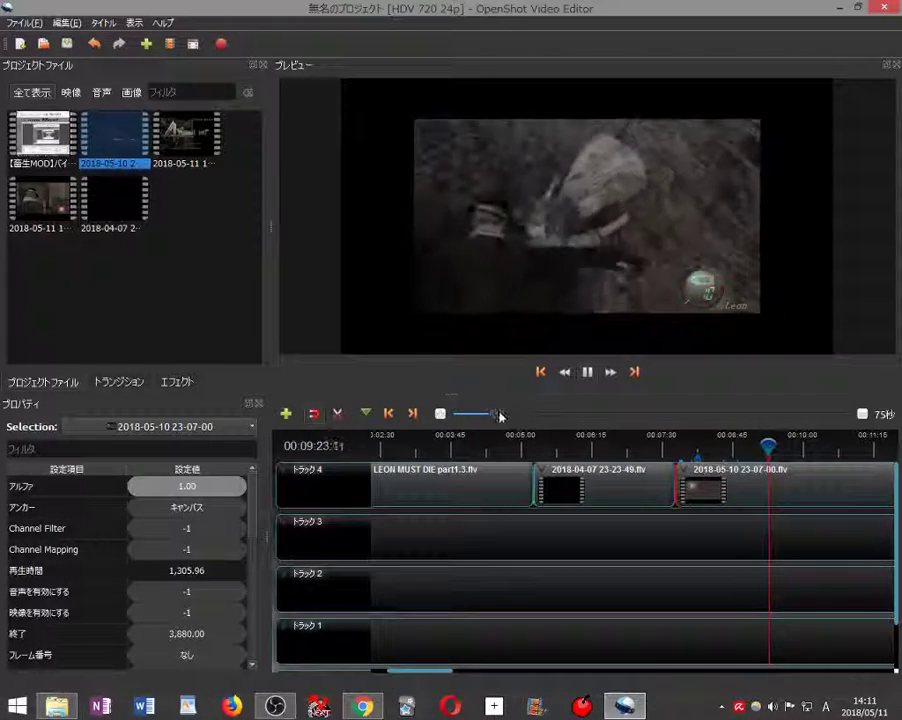
{"action": "left_click_drag", "start_coordinate": [492, 414], "coordinate": [523, 422]}
{"action": "left_click_drag", "start_coordinate": [603, 441], "coordinate": [644, 438]}
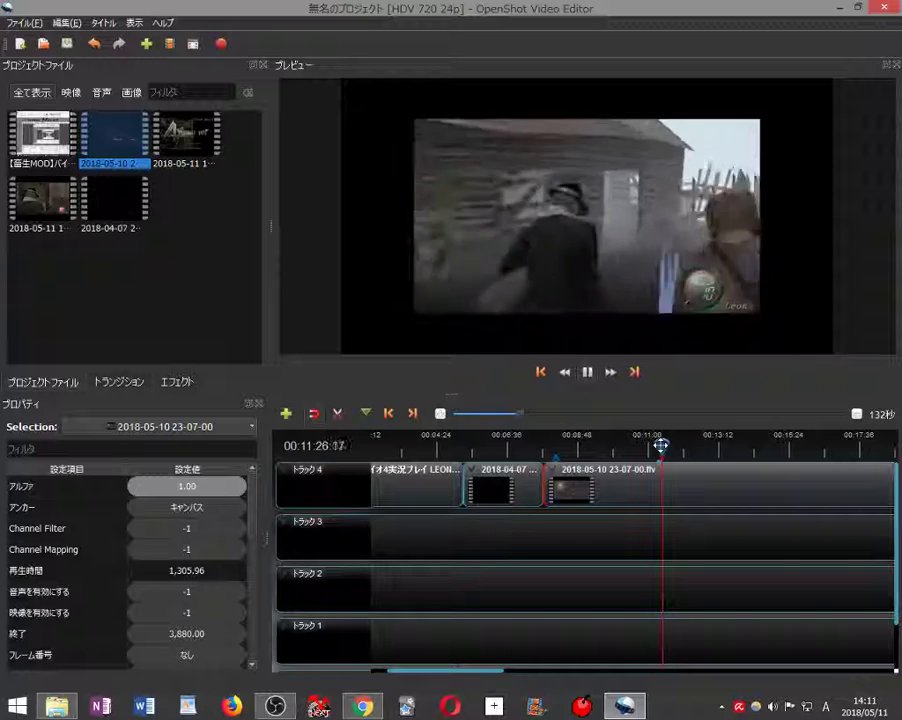
{"action": "left_click_drag", "start_coordinate": [661, 445], "coordinate": [744, 445]}
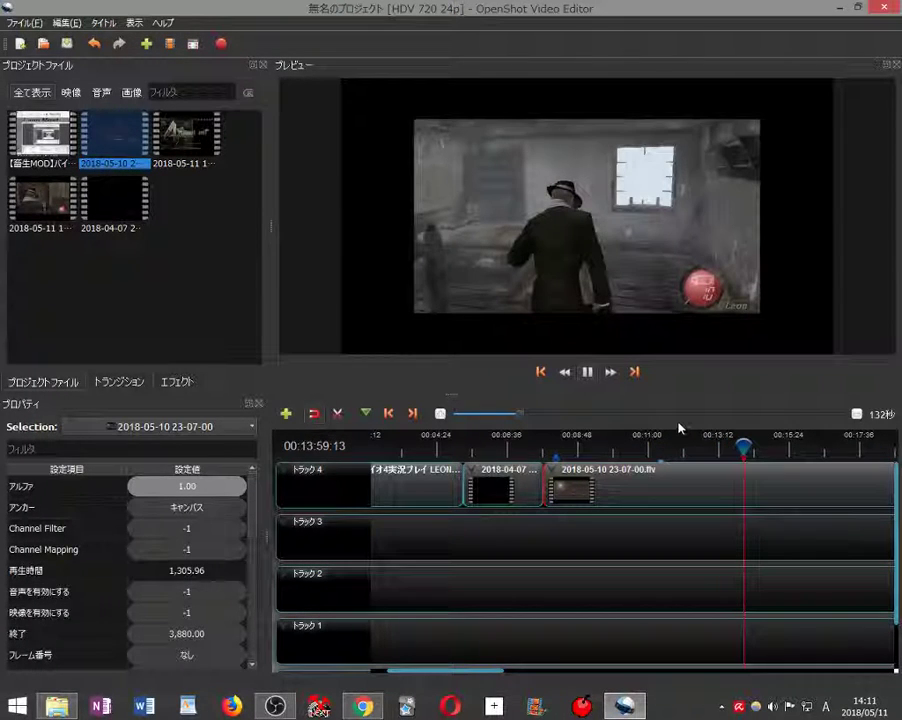
{"action": "mouse_move", "coordinate": [519, 414]}
{"action": "left_mouse_down"}
{"action": "mouse_move", "coordinate": [493, 418]}
{"action": "mouse_move", "coordinate": [572, 418]}
{"action": "mouse_move", "coordinate": [602, 445]}
{"action": "left_mouse_up"}
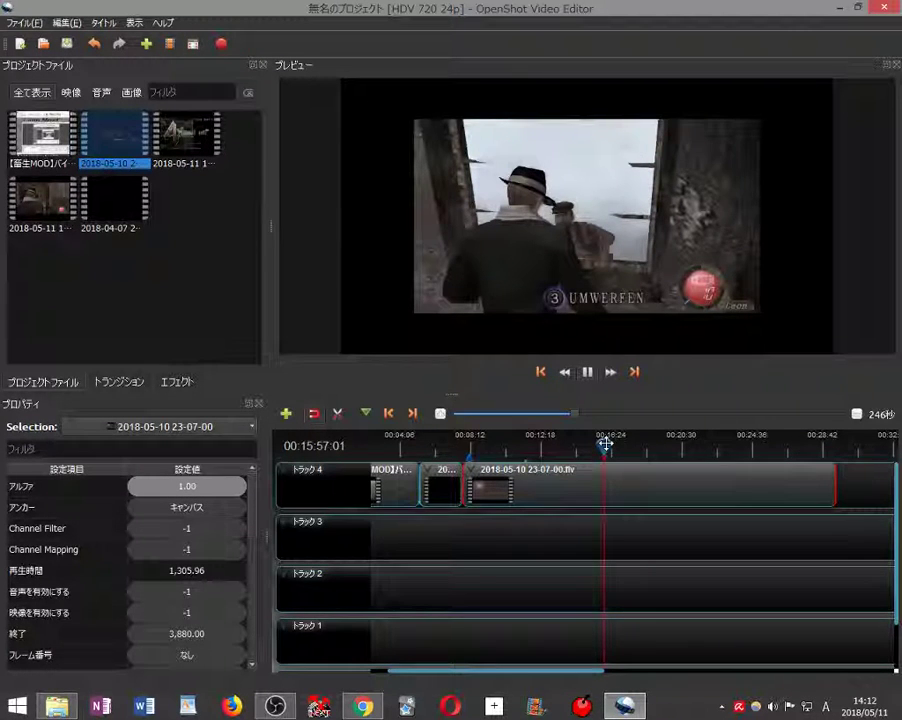
{"action": "left_click_drag", "start_coordinate": [605, 443], "coordinate": [620, 444]}
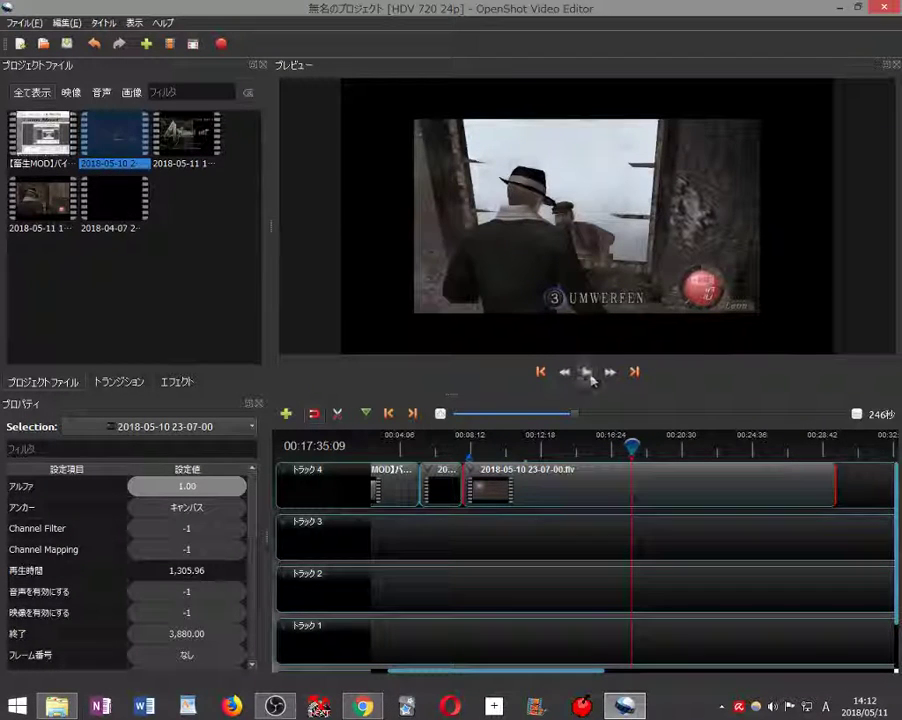
{"action": "left_click", "coordinate": [588, 372]}
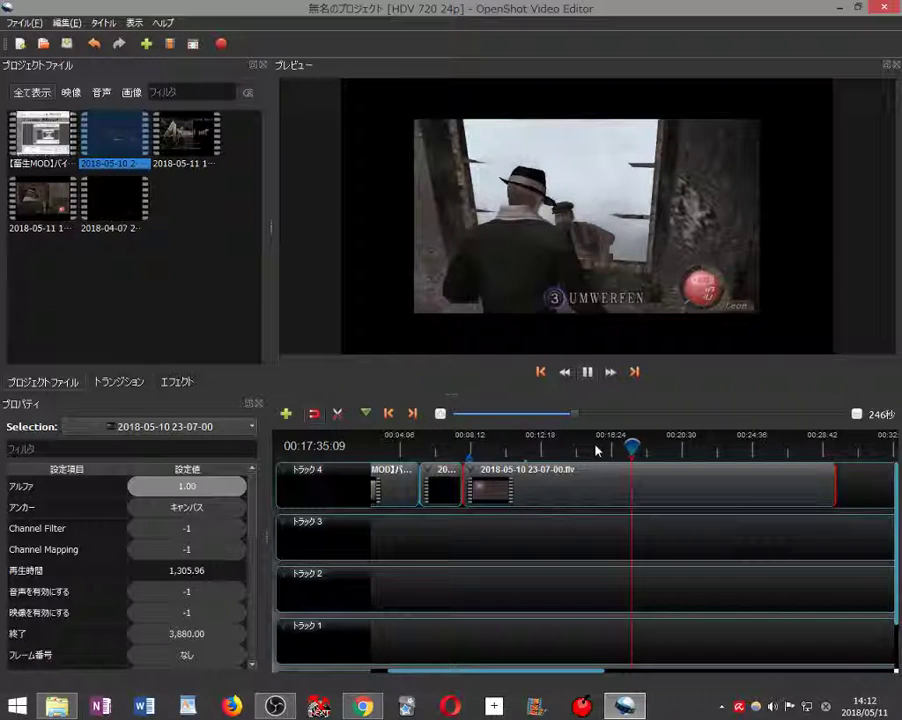
{"action": "left_click", "coordinate": [274, 707]}
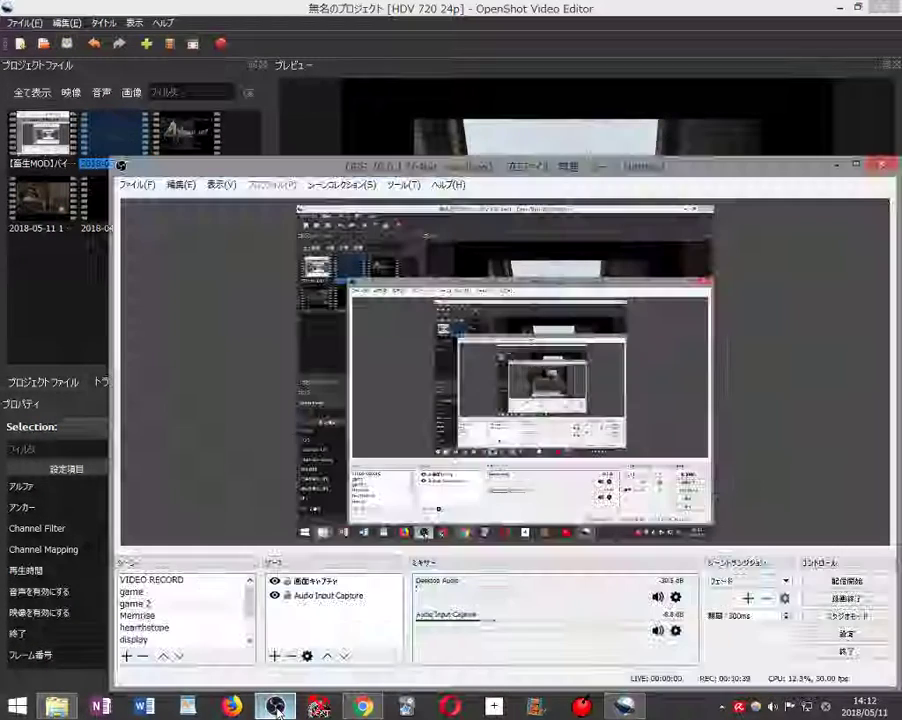